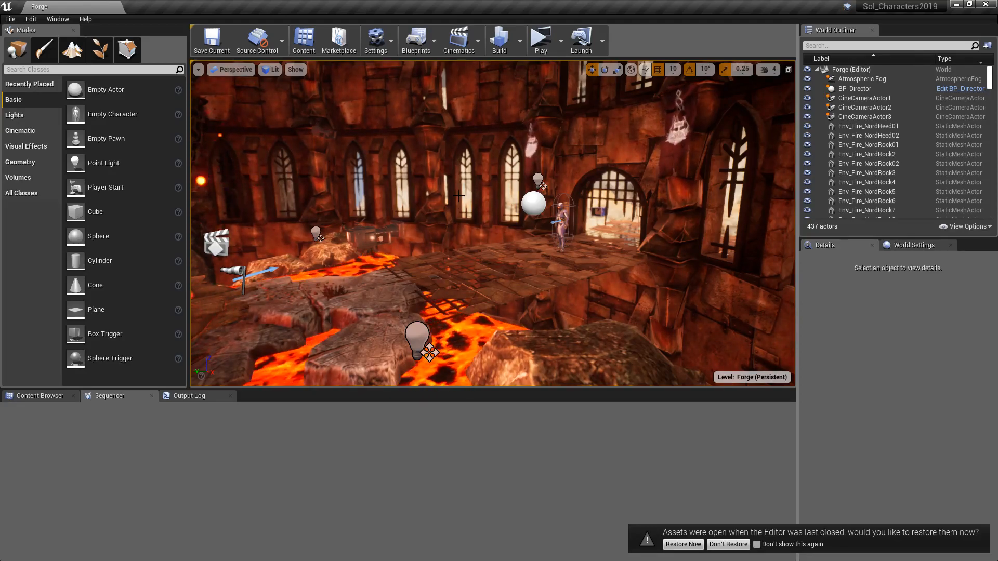
Step: Open NewLevelSequence in Sequencer and inspect the Audio Output Format option in its Render Movie Settings
click(40, 396)
double_click(652, 457)
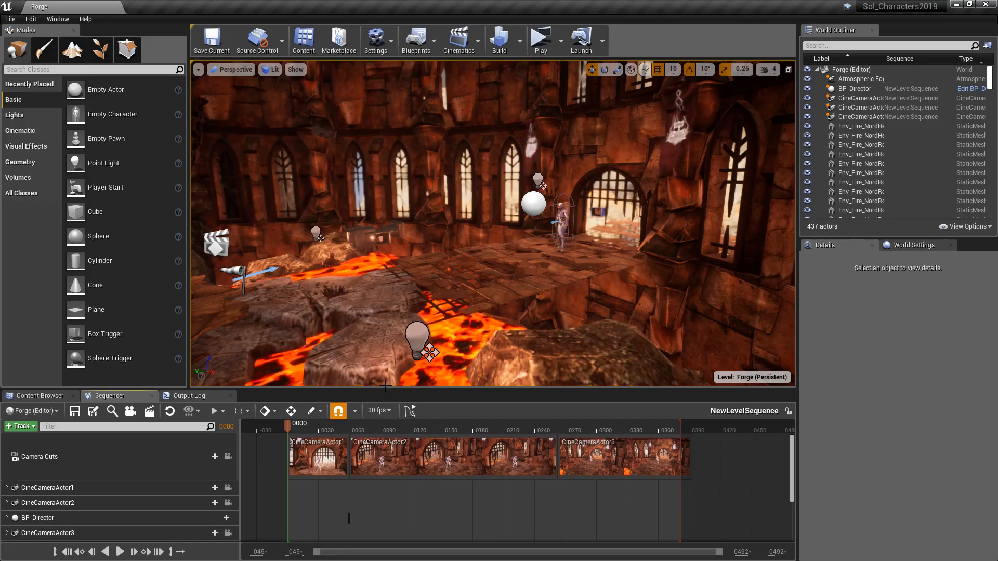
click(149, 411)
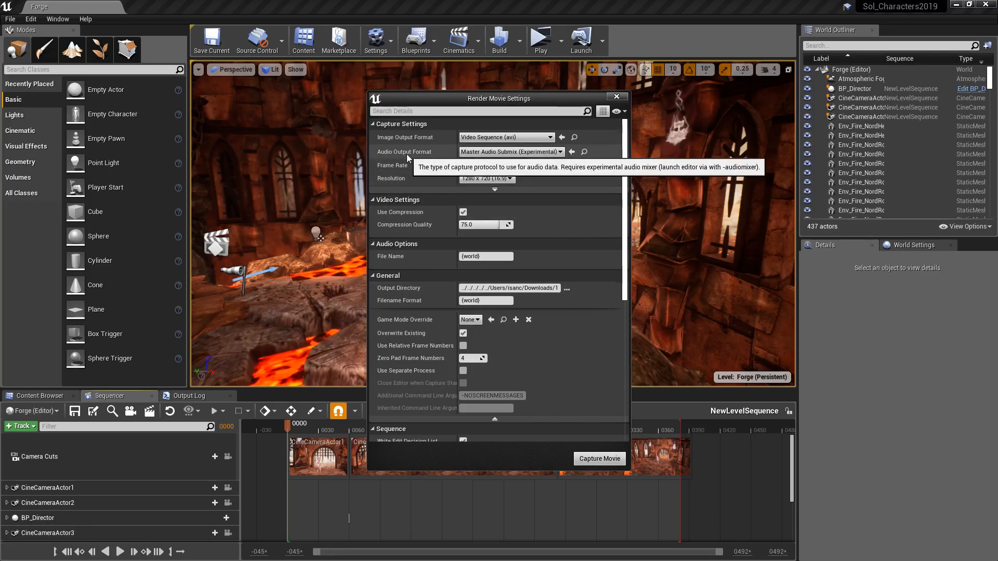
click(489, 155)
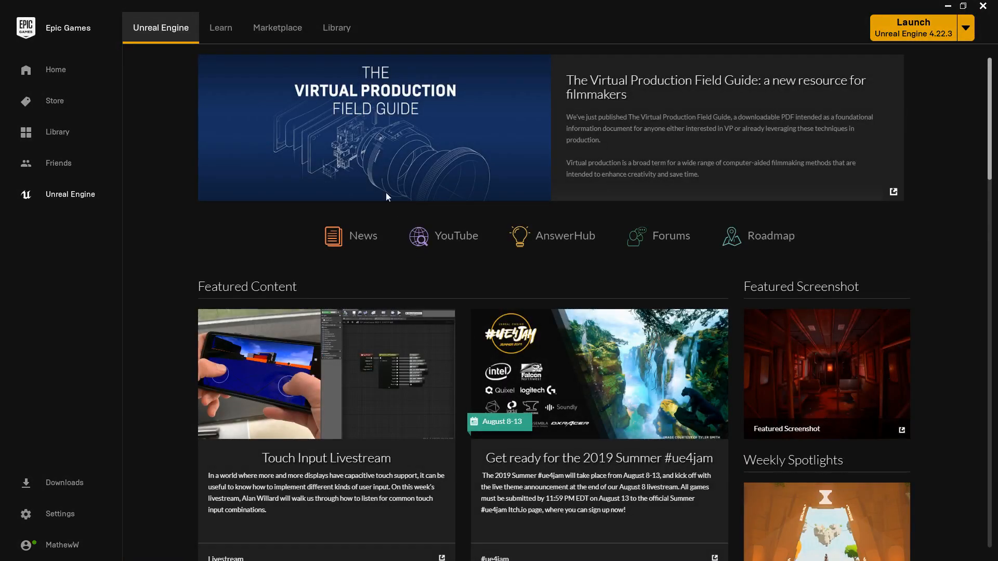
Step: Switch to the Epic Games Launcher and create a desktop shortcut for engine version 4.22.3 from the library
click(340, 32)
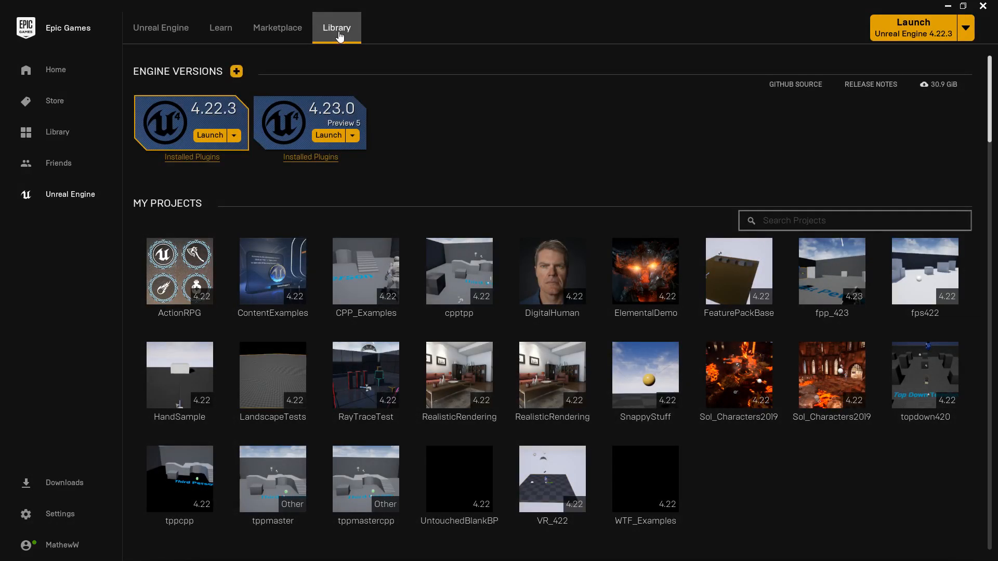
mouse_move(634, 380)
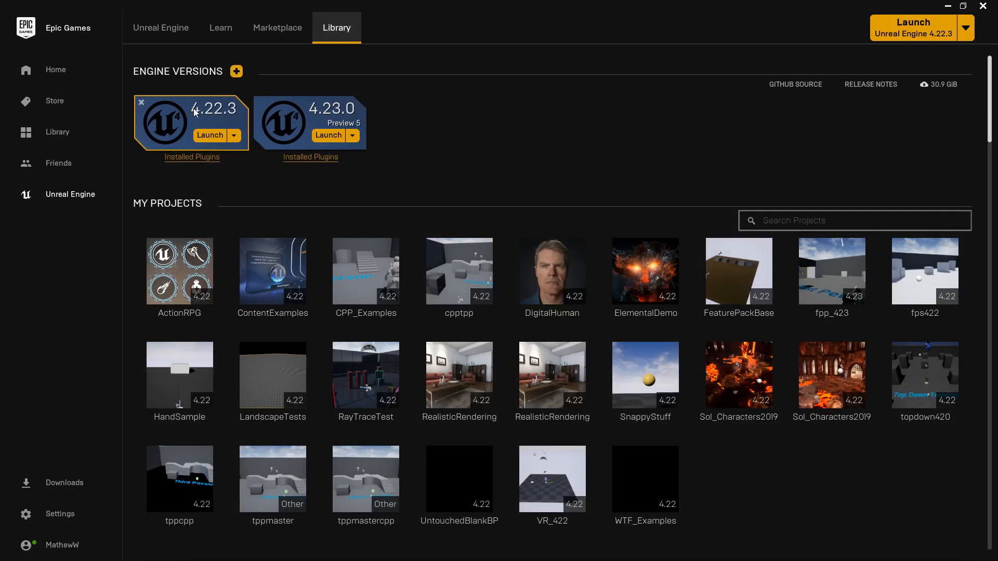
click(234, 136)
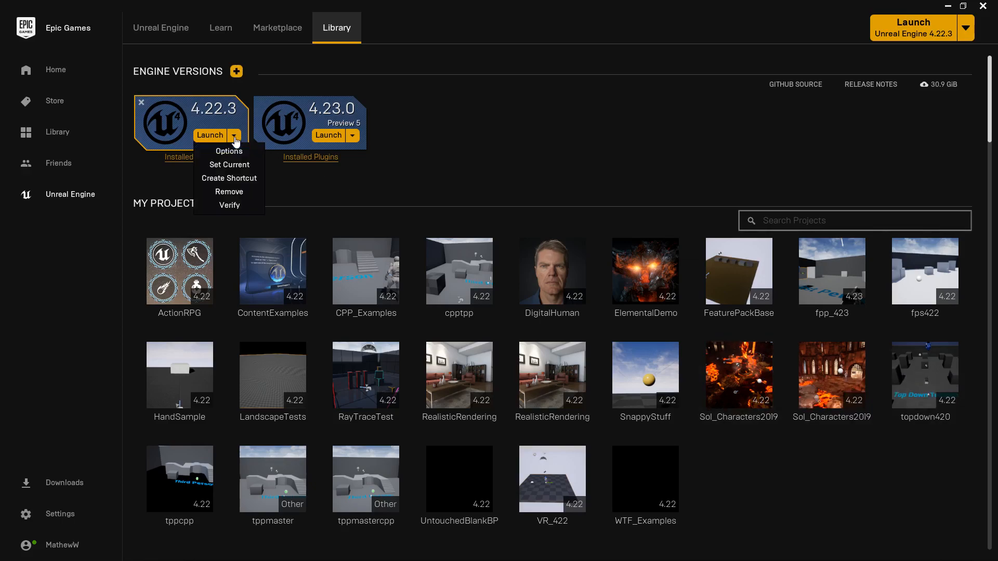
click(234, 136)
click(234, 136)
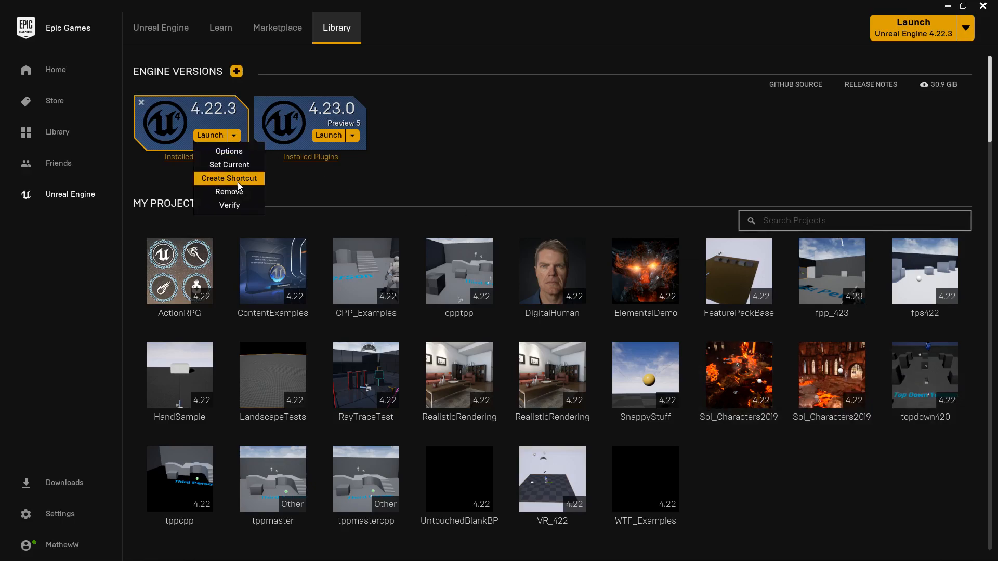
click(236, 183)
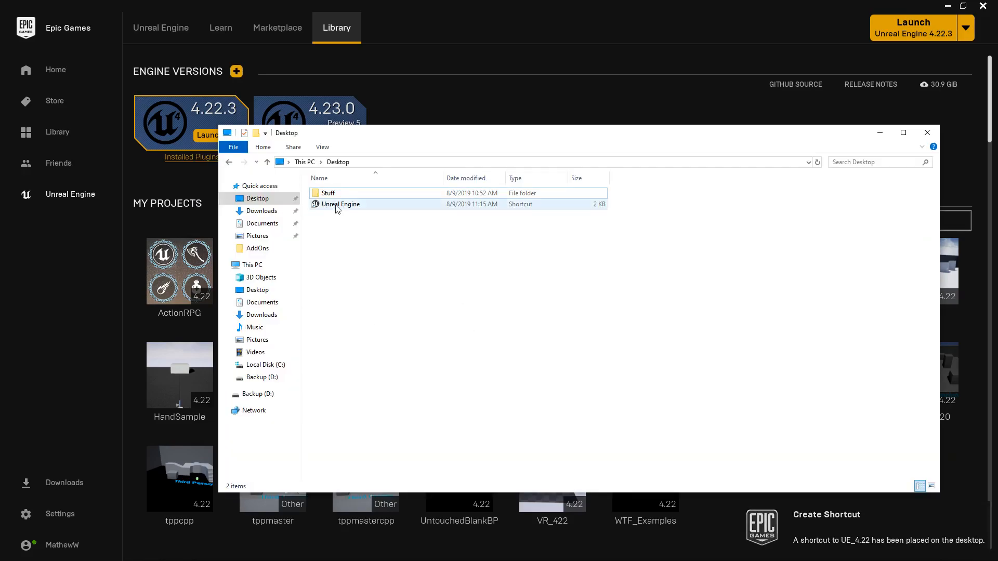
Step: Append the -audiomixer argument to the target path of the Unreal Engine desktop shortcut and save its properties
click(341, 205)
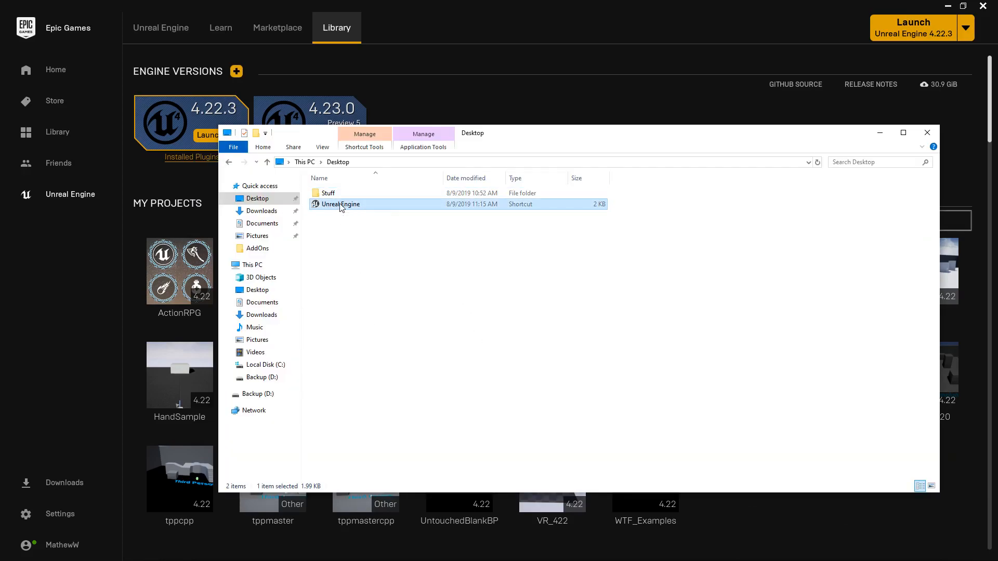
right_click(340, 205)
click(371, 448)
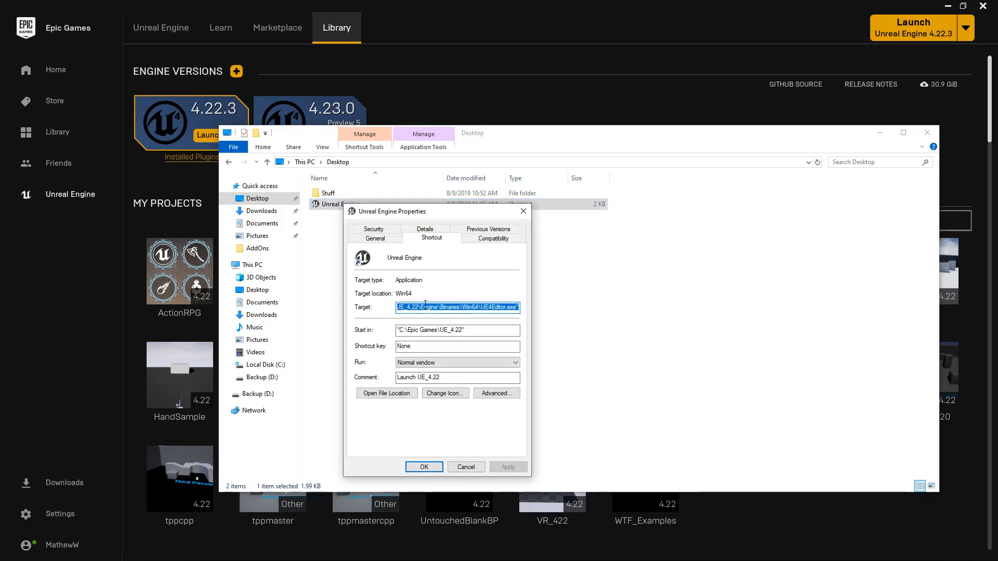
key(End)
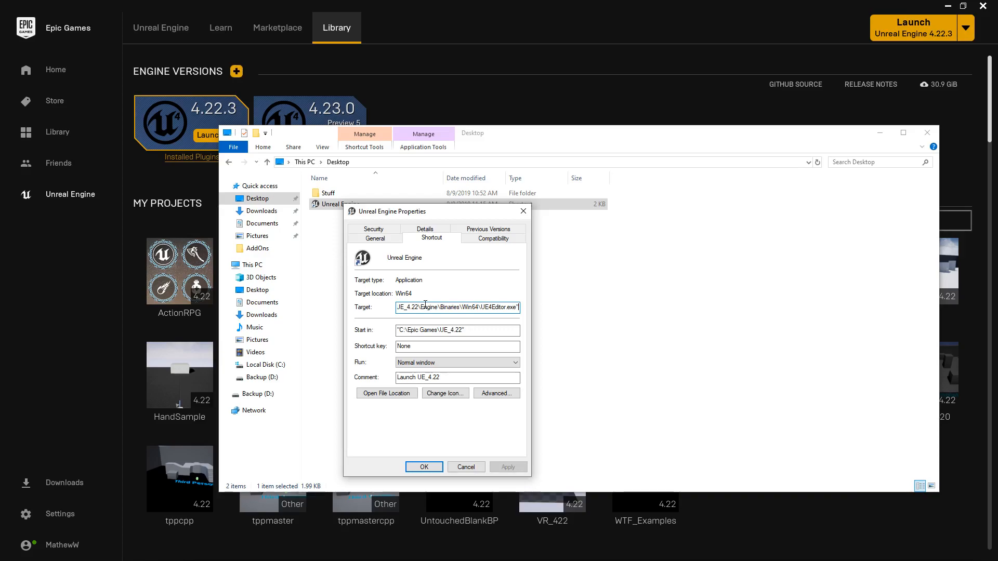
text(-audiomixer)
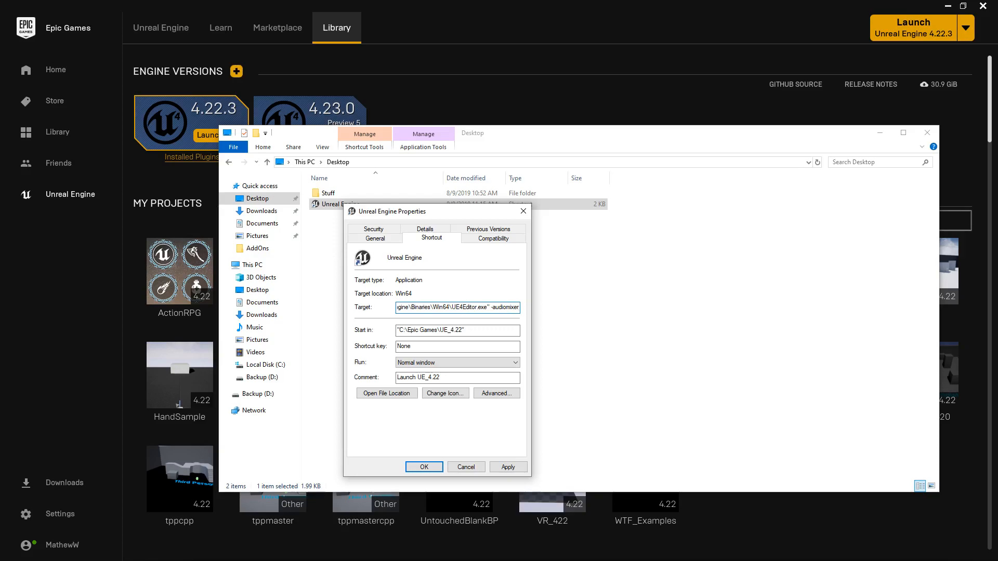
click(424, 466)
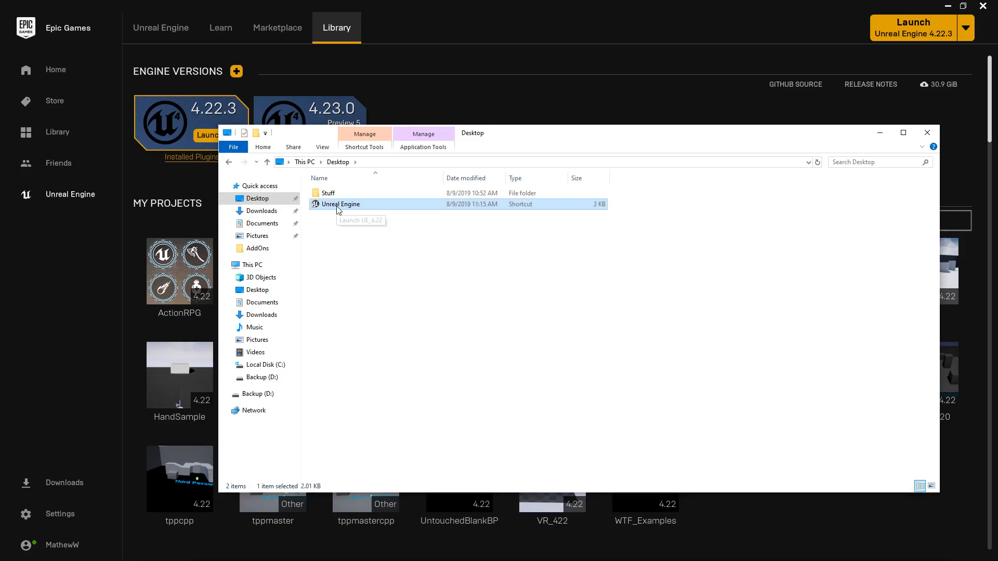
Step: Launch Unreal Engine from the edited shortcut and open the Sol_Characters2019 project located in C:/Projects/UE4
click(435, 93)
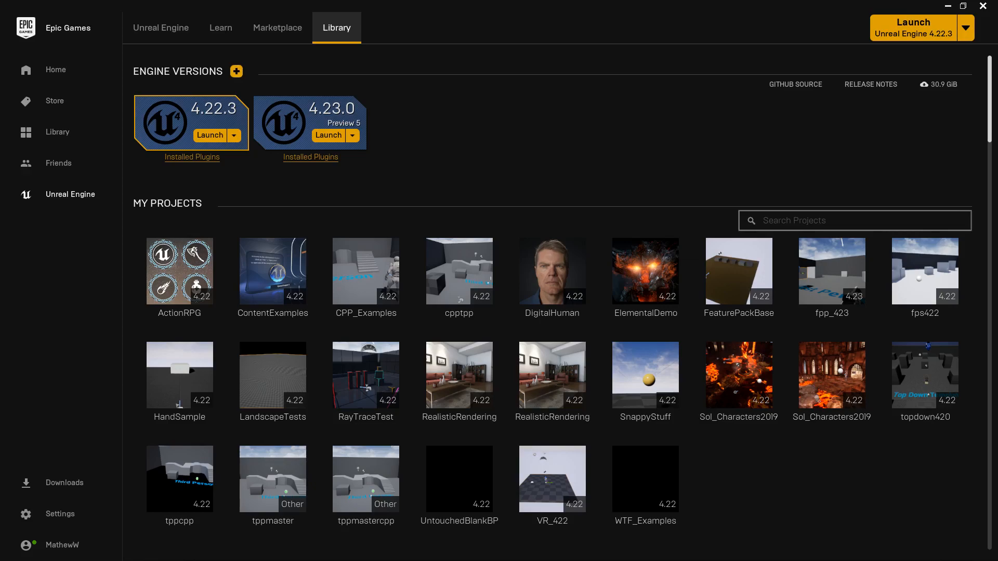
key(alt+Tab)
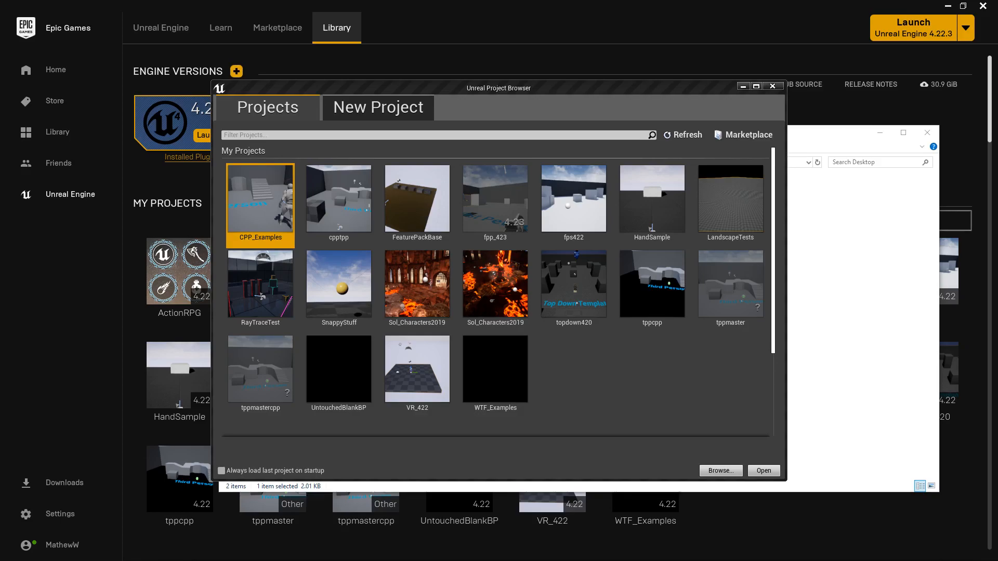
click(418, 284)
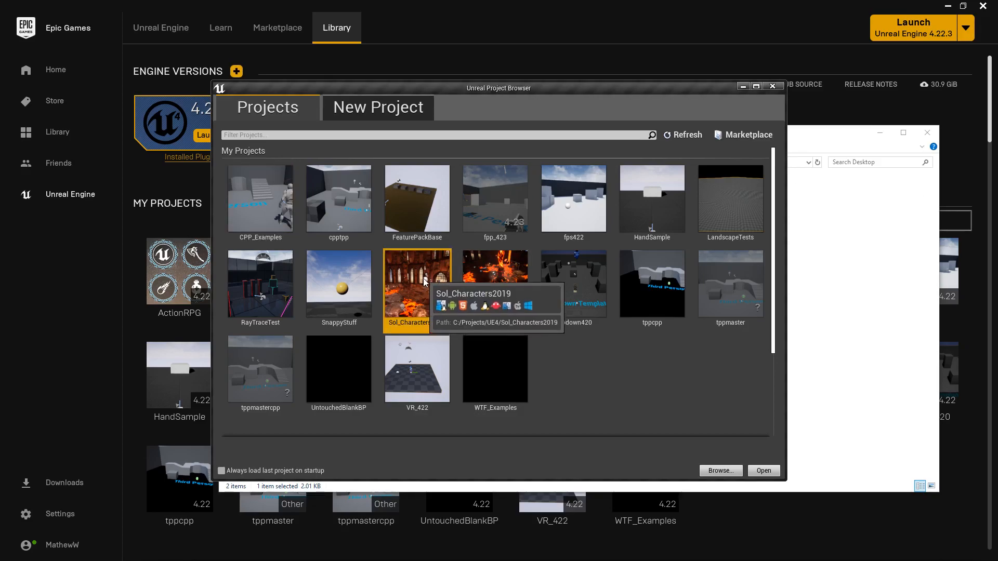
double_click(423, 280)
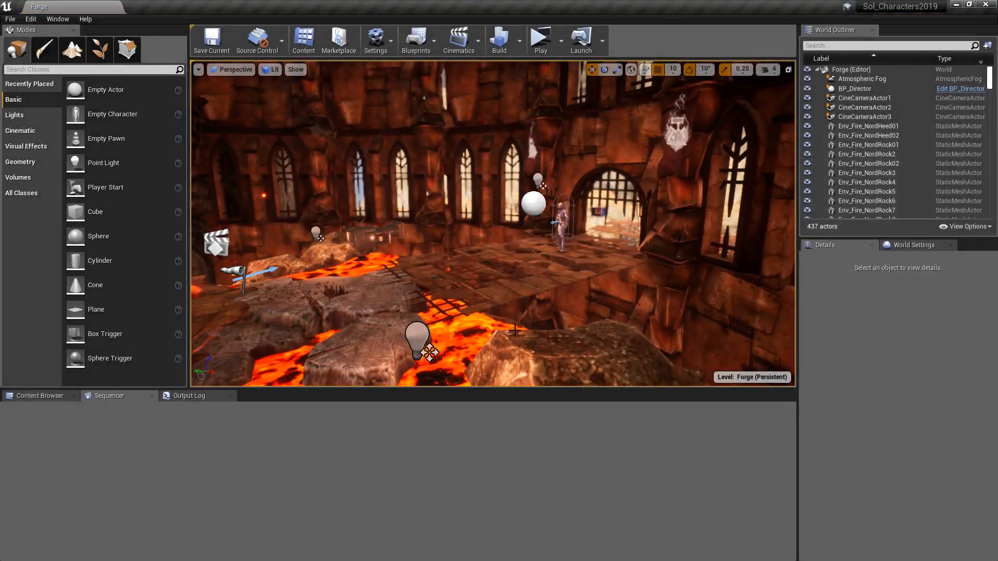
Step: Open the NewLevelSequence asset in Sequencer and bring up its Render Movie Settings
click(42, 396)
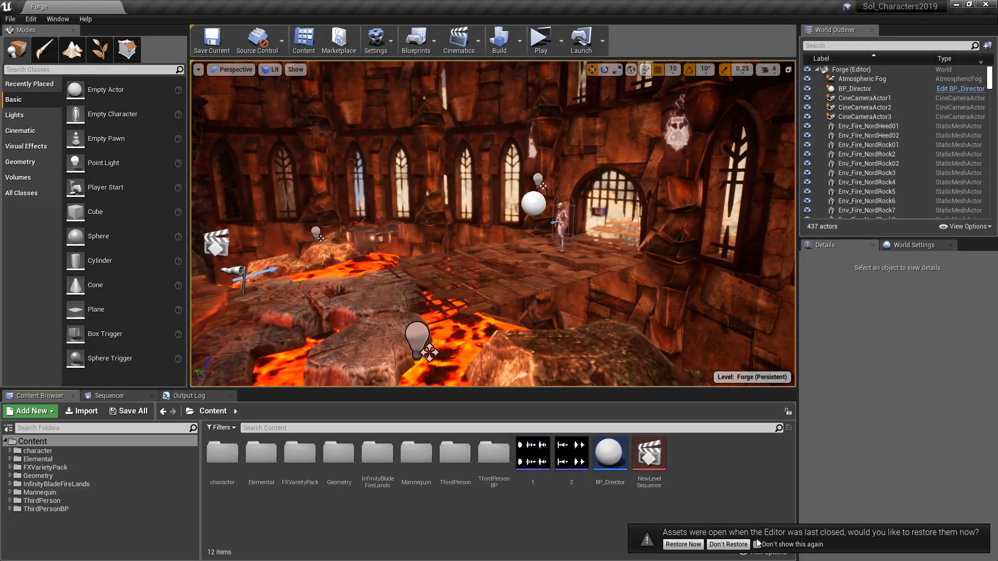
double_click(650, 455)
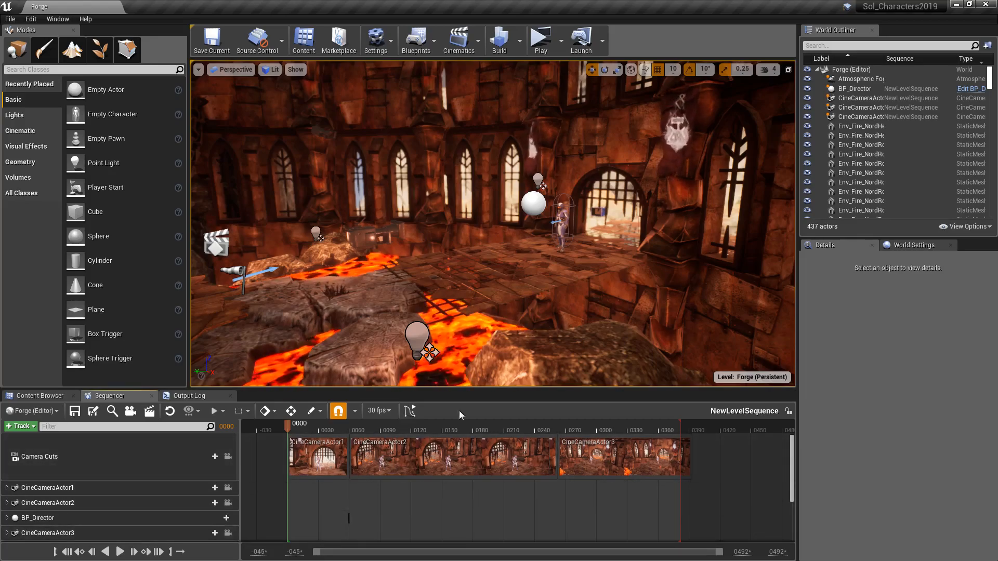
click(150, 411)
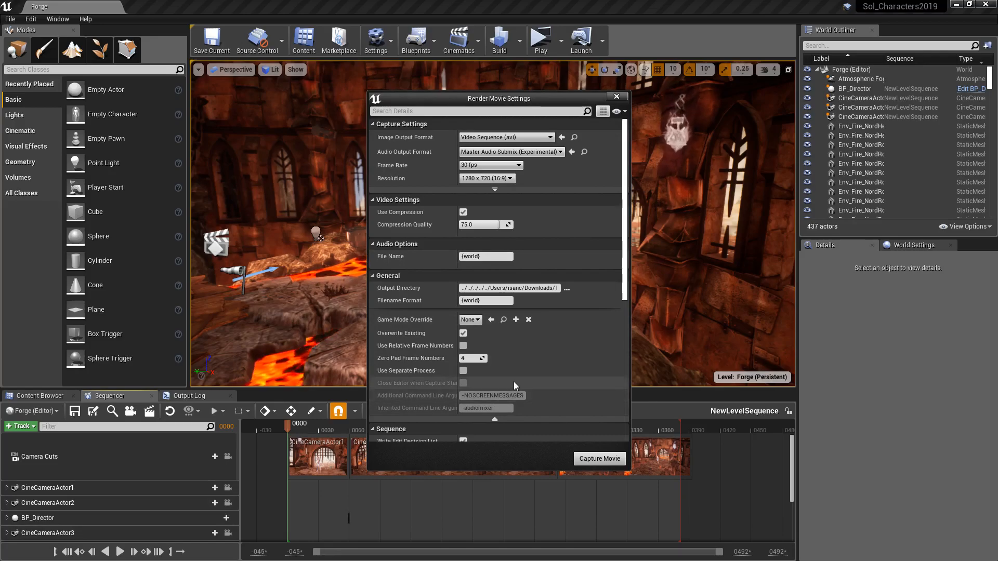
Step: Use Video Sequence (avi) as the image output format and Master Audio Submix (Experimental) as the audio output format
click(499, 141)
click(506, 211)
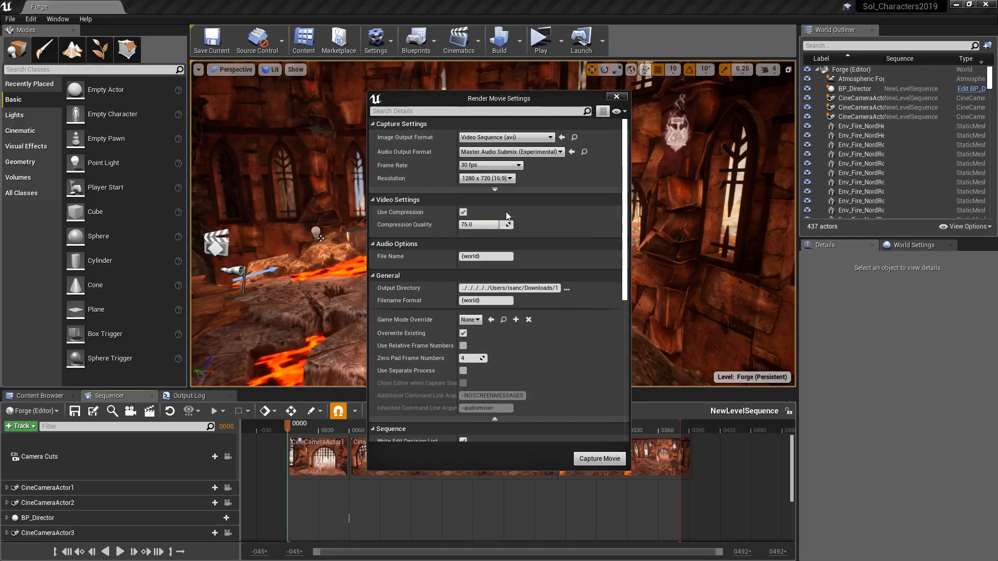
click(498, 152)
click(498, 171)
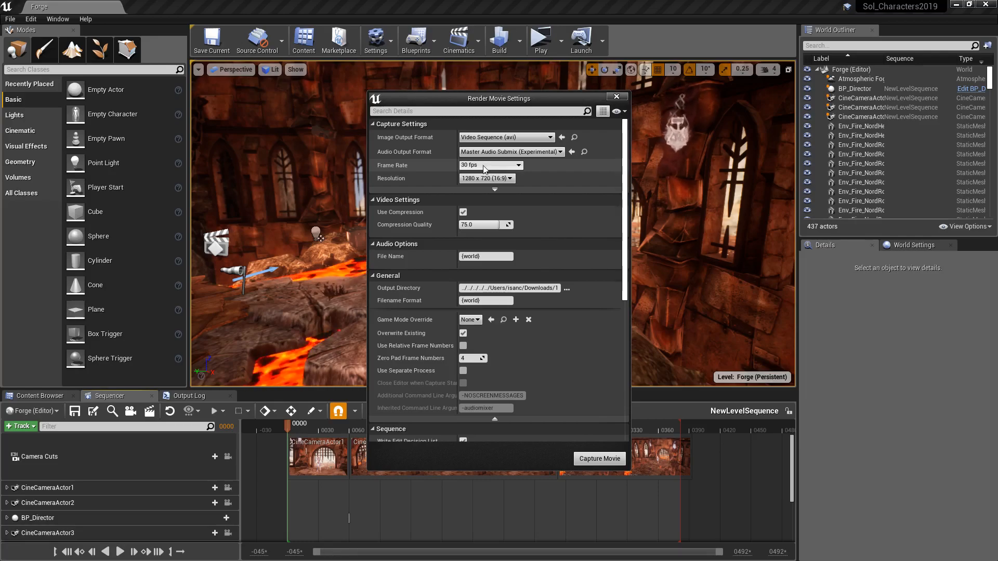
Step: Set the capture frame rate to 240 fps and the resolution to 3840 x 2160 (16:9)
click(484, 167)
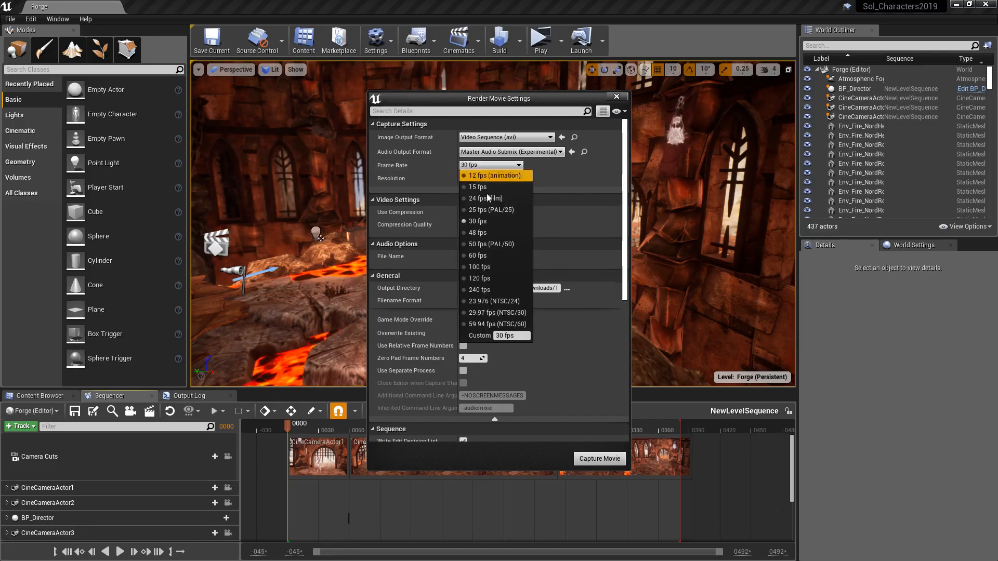
click(481, 288)
click(479, 179)
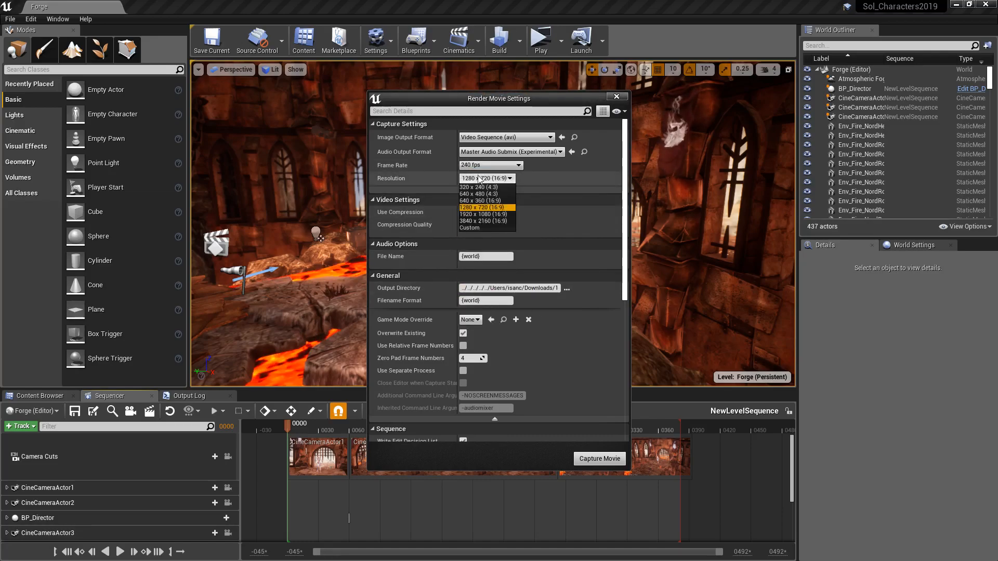
click(483, 221)
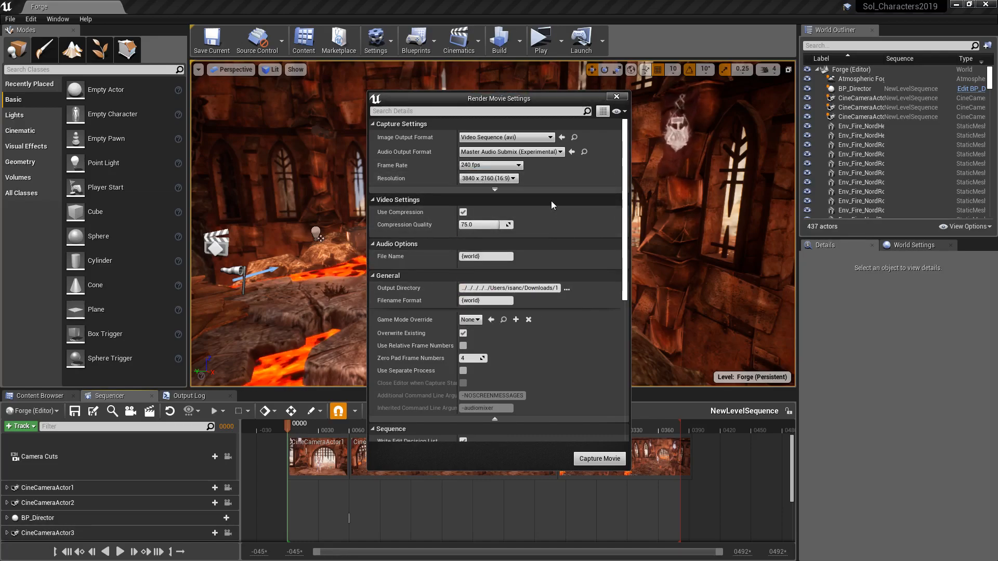
Step: Set the capture resolution to 1280 x 720 (16:9) and the frame rate to 30 fps
click(490, 177)
click(480, 208)
click(491, 166)
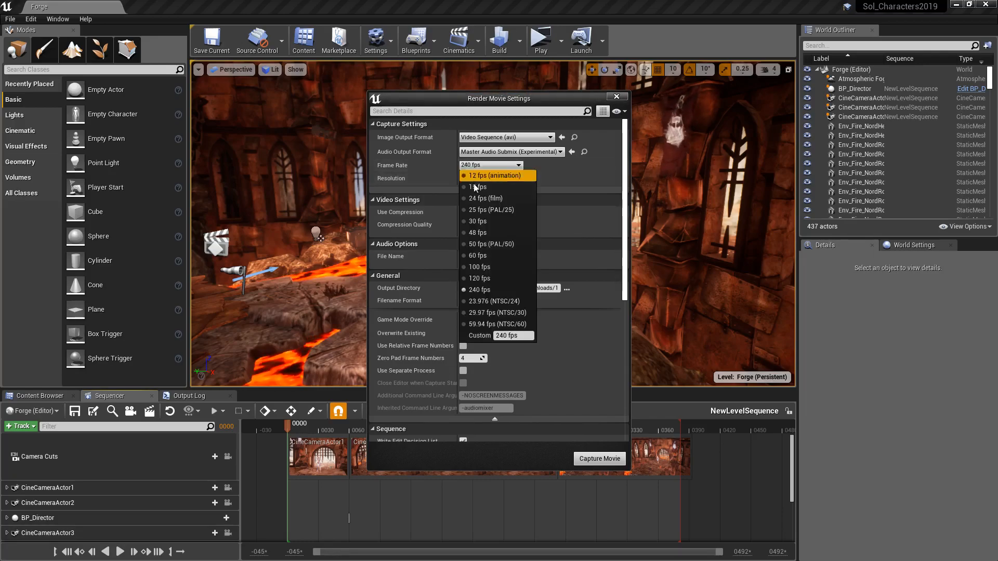
click(485, 222)
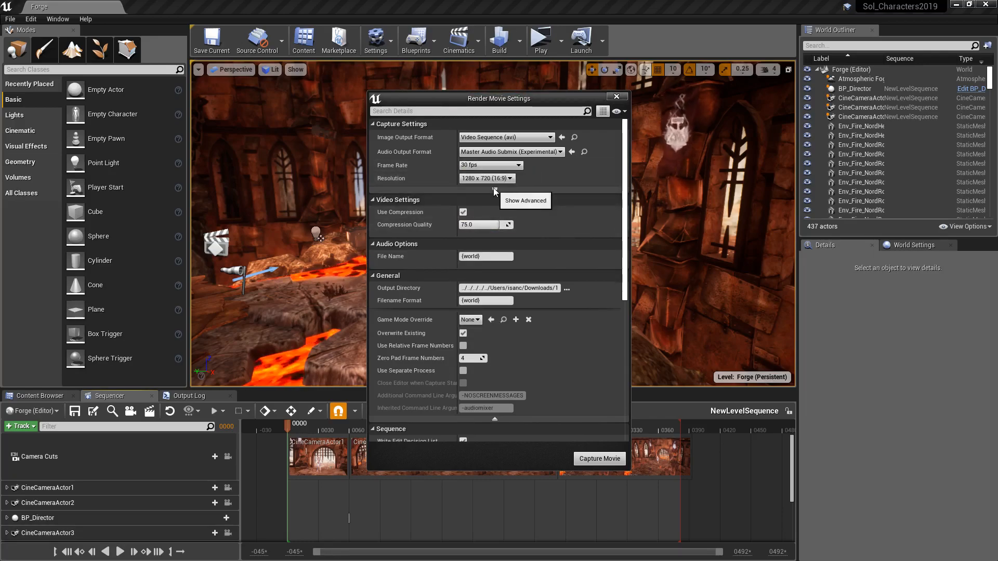
Step: Check the advanced capture settings for burn-in and texture streaming, and disable Use Compression for the video
click(494, 190)
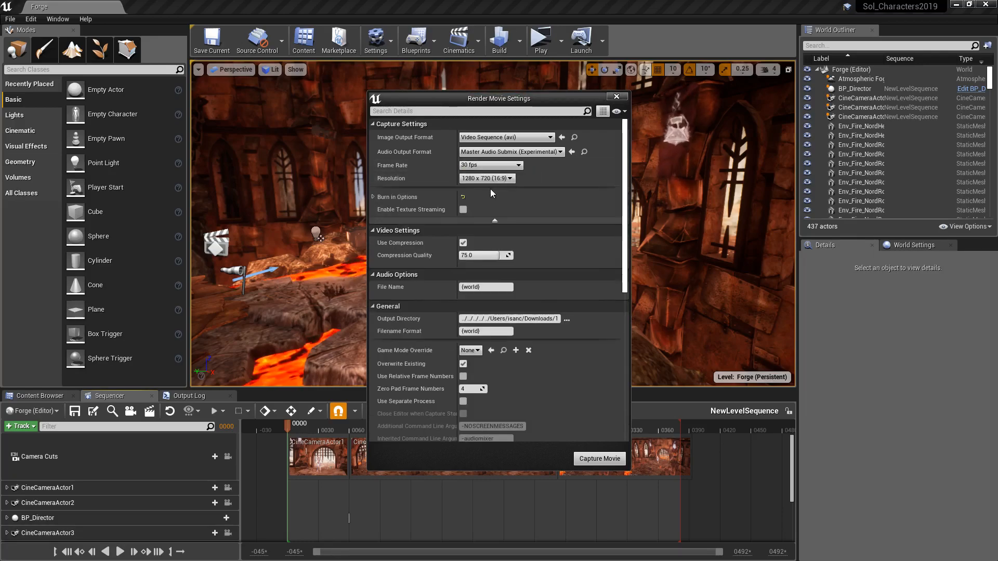
click(494, 220)
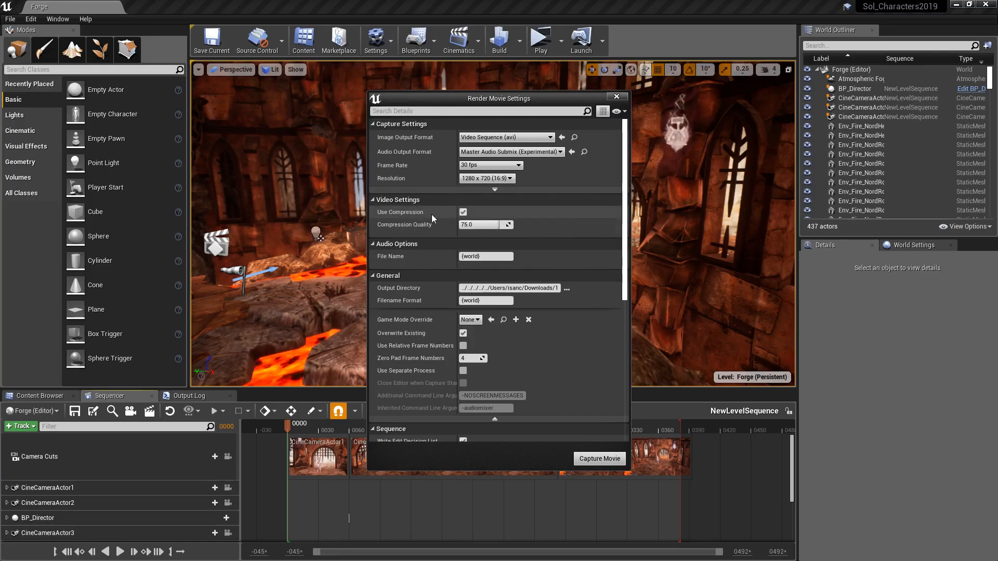
click(463, 213)
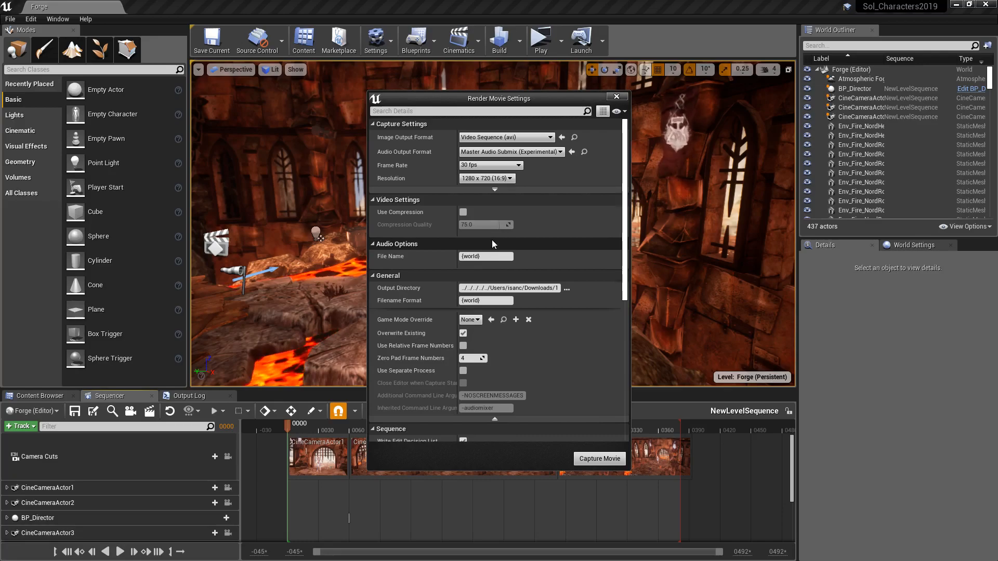
Step: Examine the filename format, output directory, overwrite and command-line options, plus the Sequence and Cinematic settings for the render
click(486, 300)
click(495, 301)
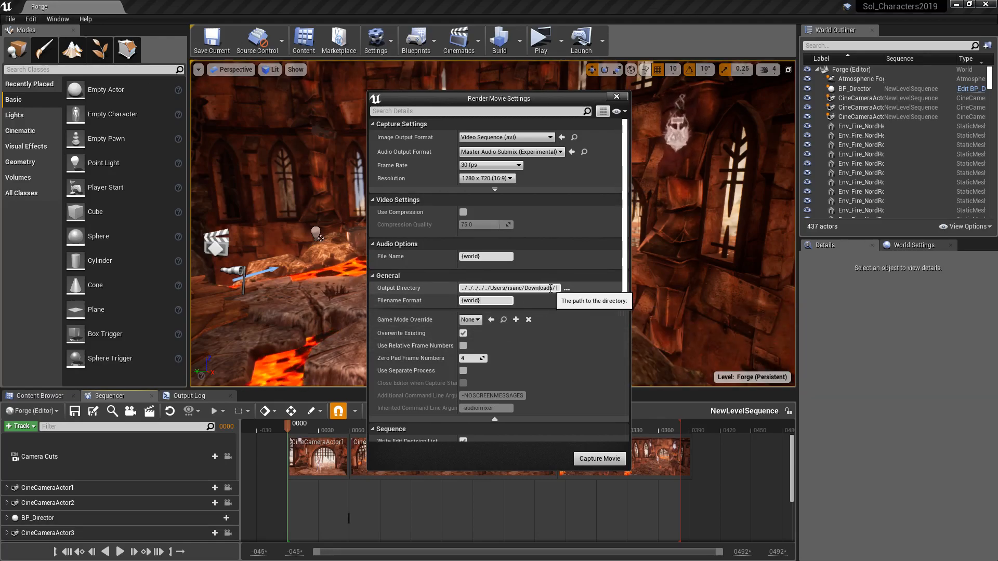
scroll(553, 392, down, 2)
scroll(553, 391, down, 4)
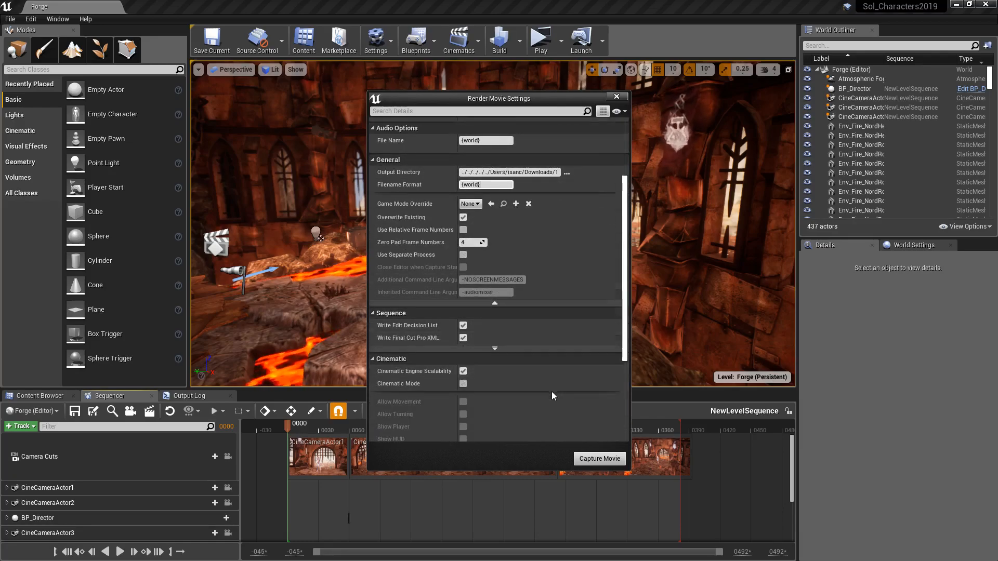
scroll(551, 392, up, 5)
scroll(551, 392, down, 4)
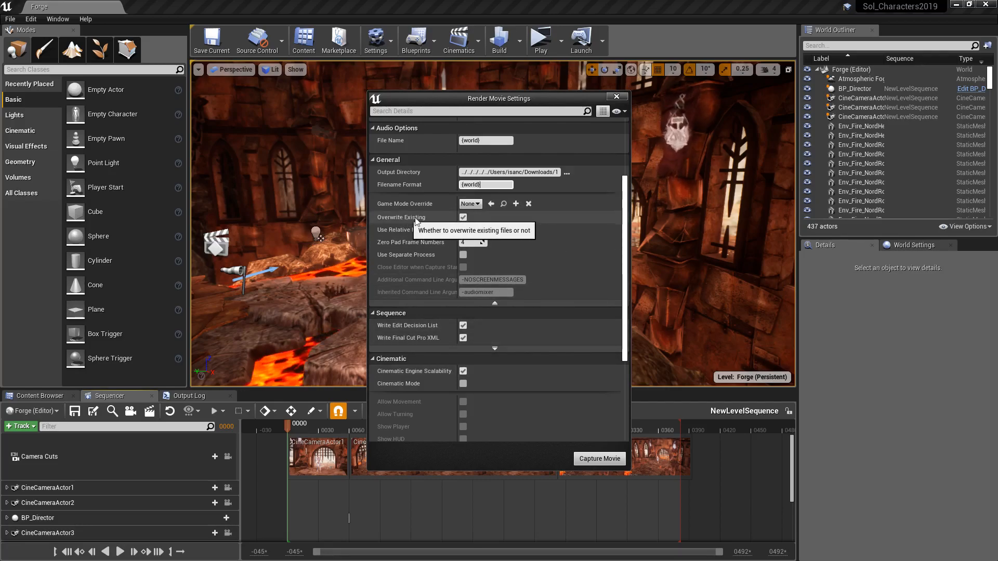
click(494, 304)
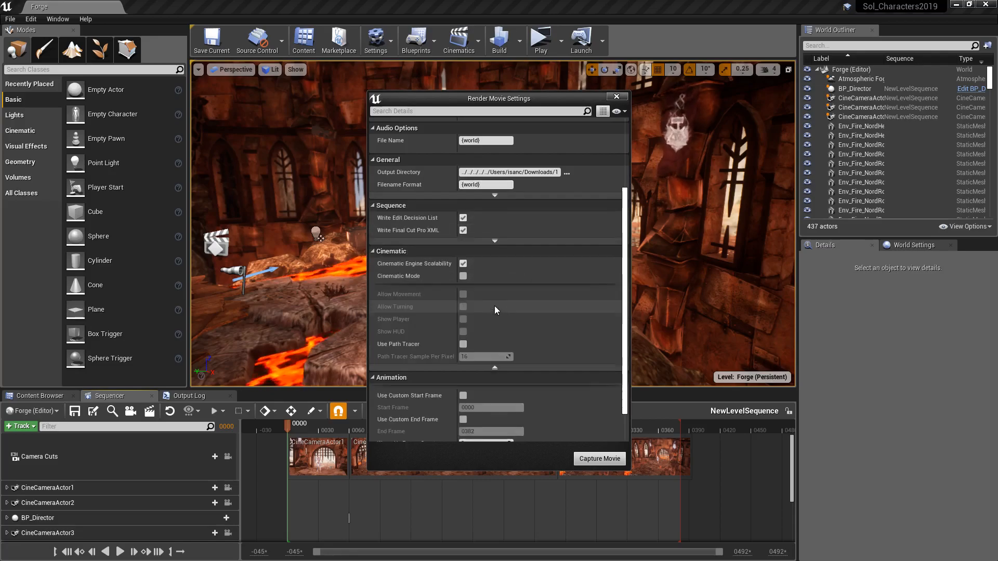
click(496, 203)
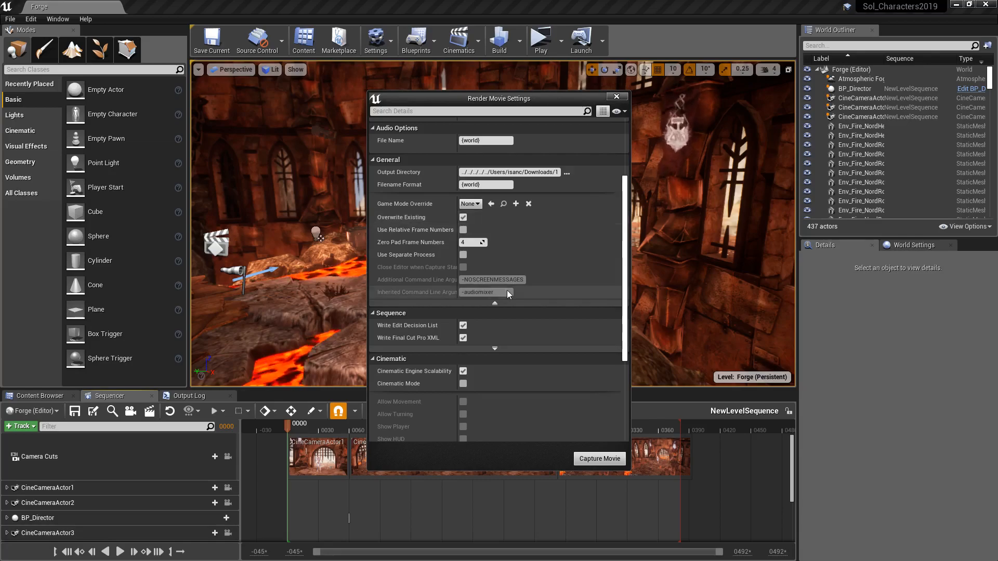
Step: Try Cinematic Mode in the render's Cinematic settings and switch it back off
click(495, 303)
scroll(492, 282, down, 1)
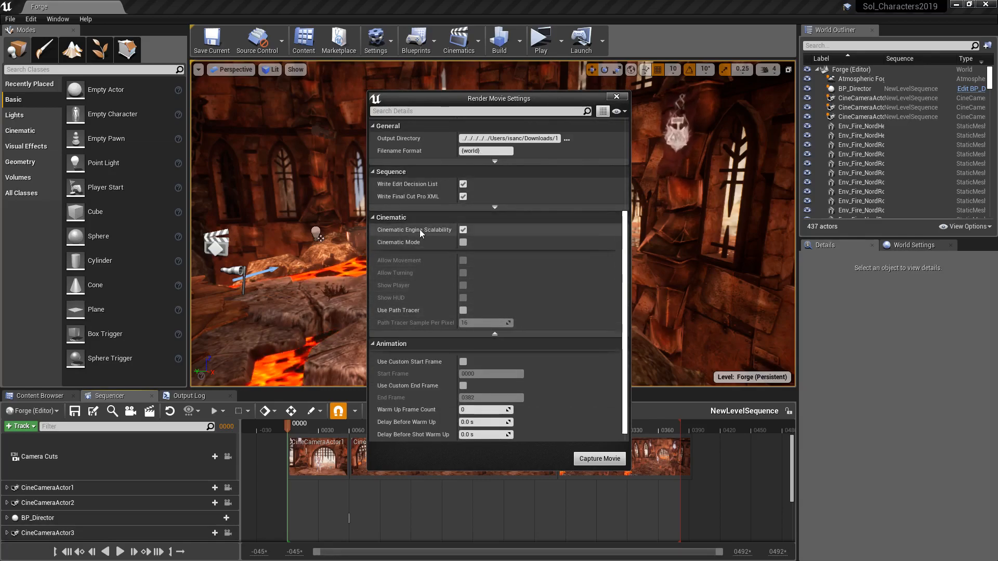
click(463, 242)
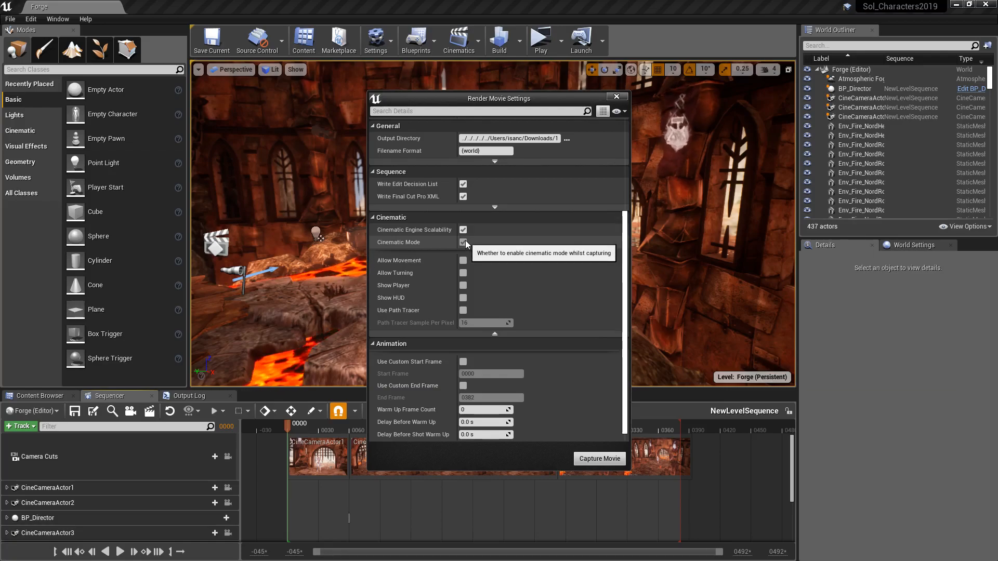
click(464, 244)
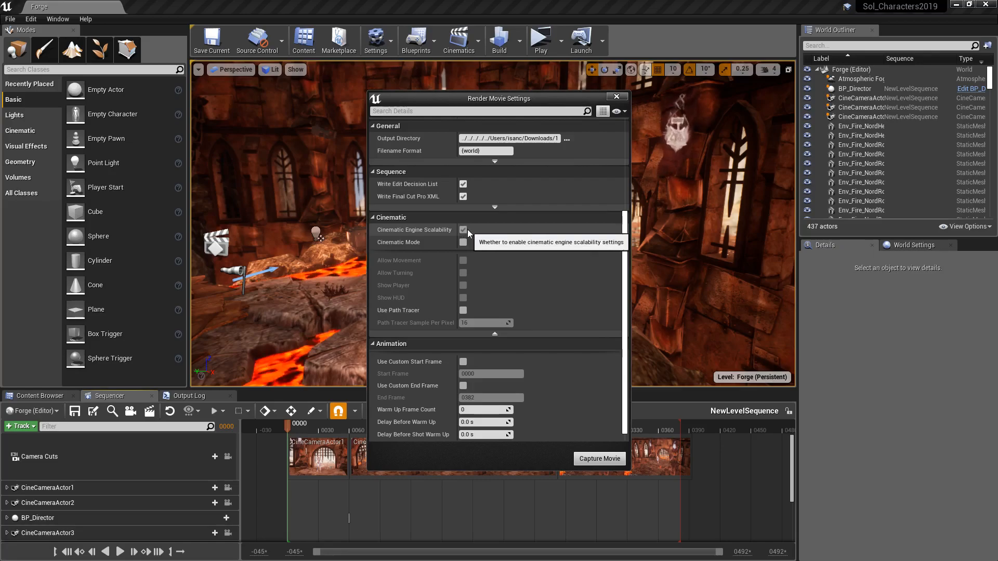
Step: Check the editor's engine scalability quality levels that the Cinematic Engine Scalability capture option relates to
click(376, 42)
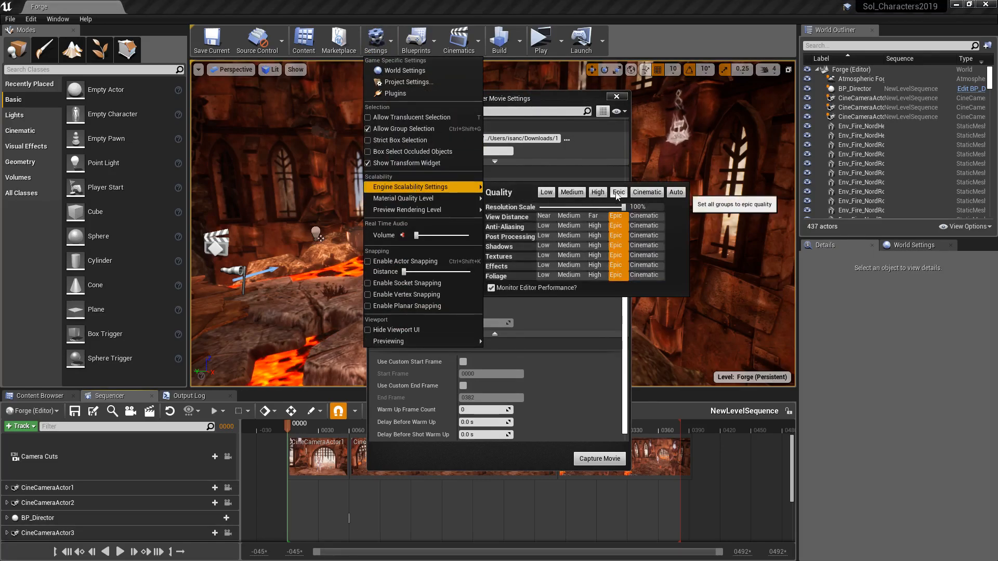
click(604, 322)
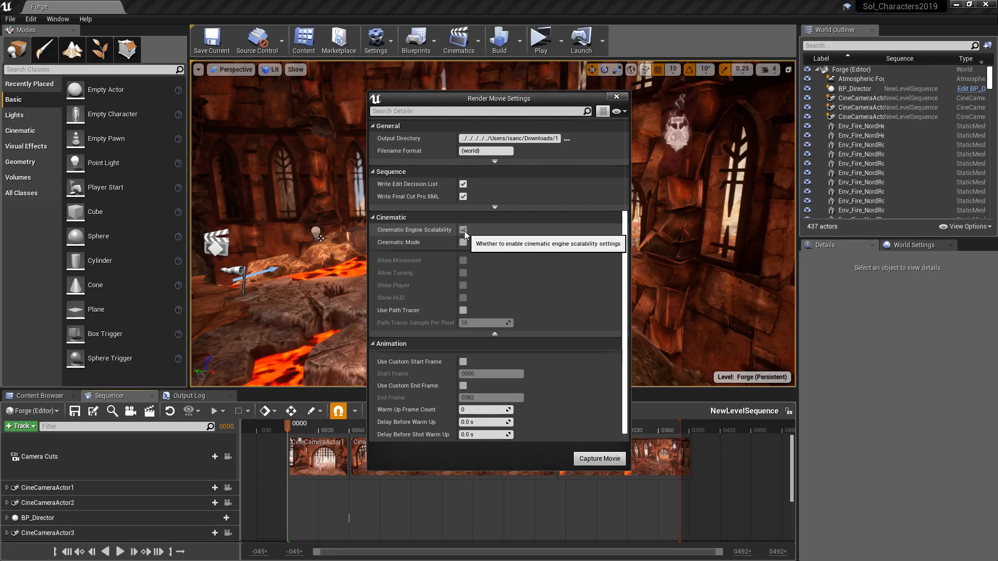
click(376, 42)
mouse_move(429, 190)
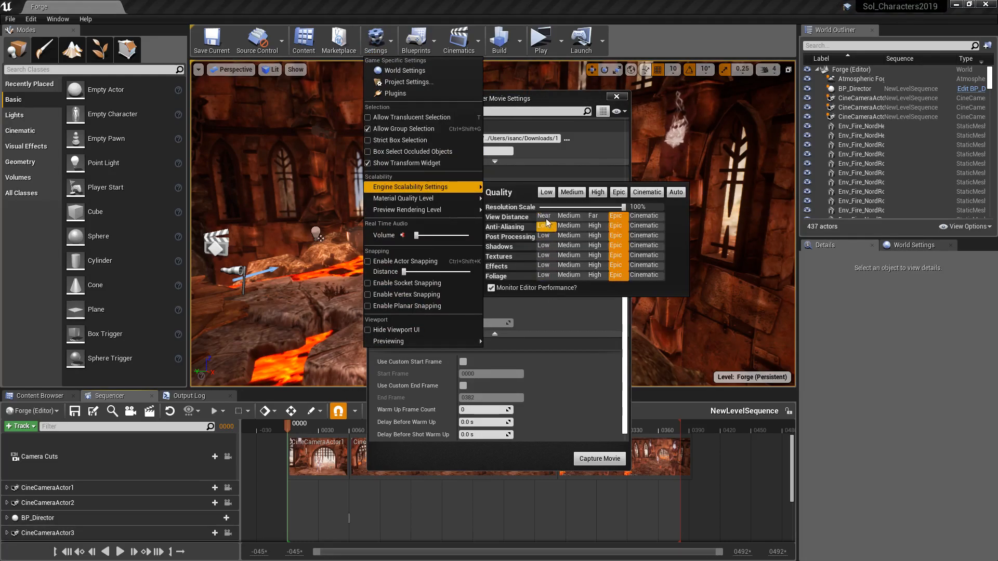
click(601, 327)
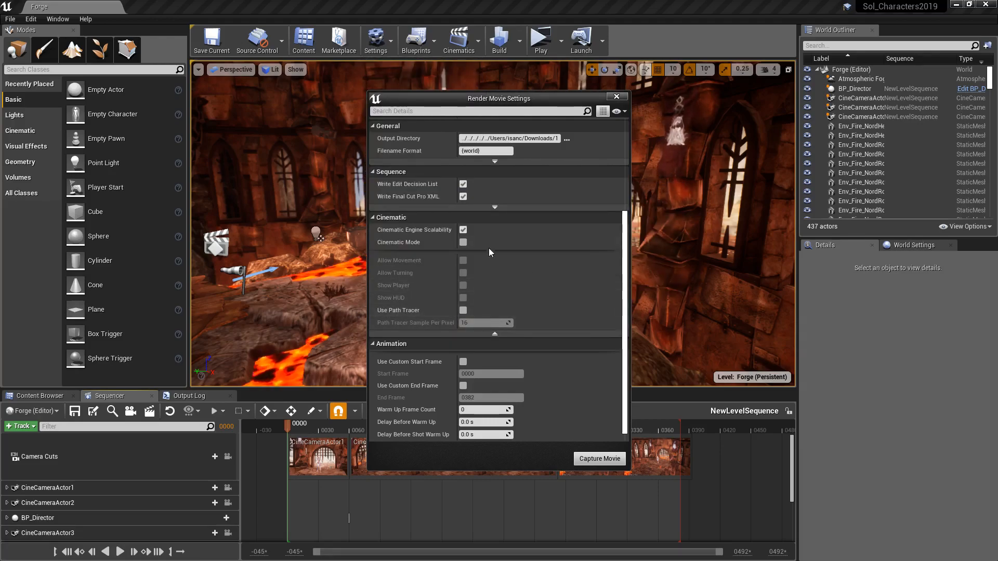
Step: Capture the movie with Cinematic Engine Scalability enabled and open the capture folder
click(463, 229)
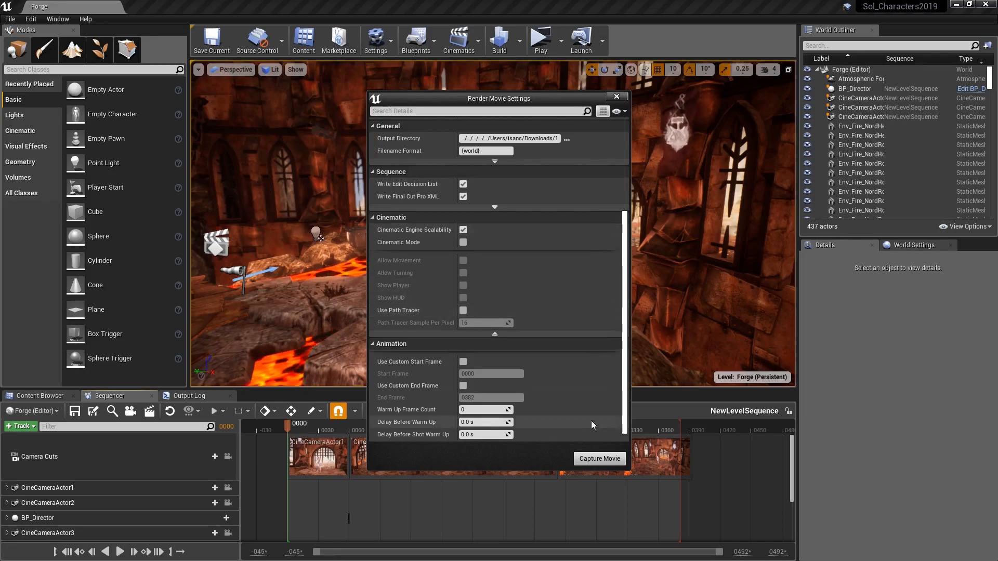
click(599, 458)
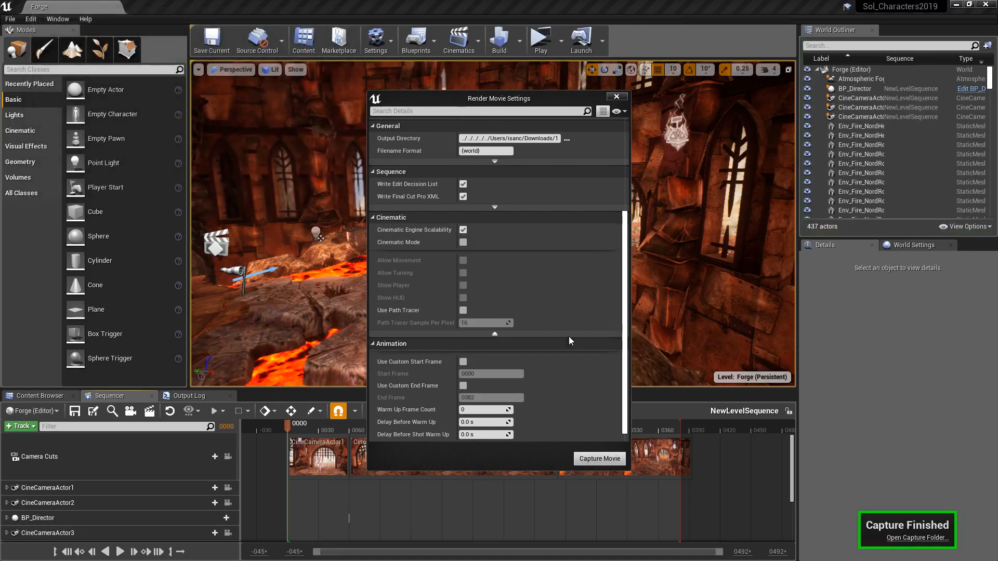
click(950, 542)
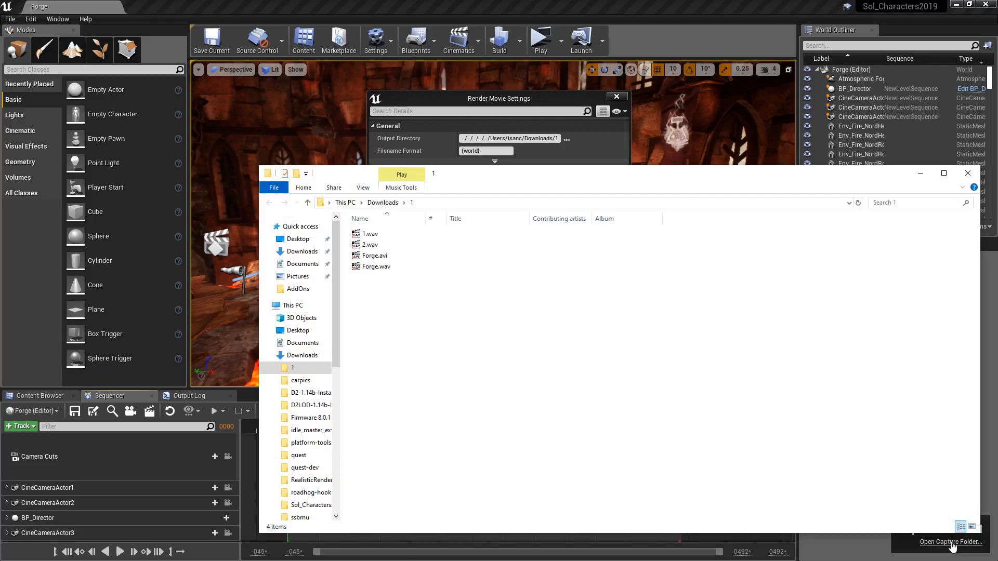
Step: Play the rendered Forge.avi and Forge.wav from the capture folder, closing the player after each
double_click(378, 255)
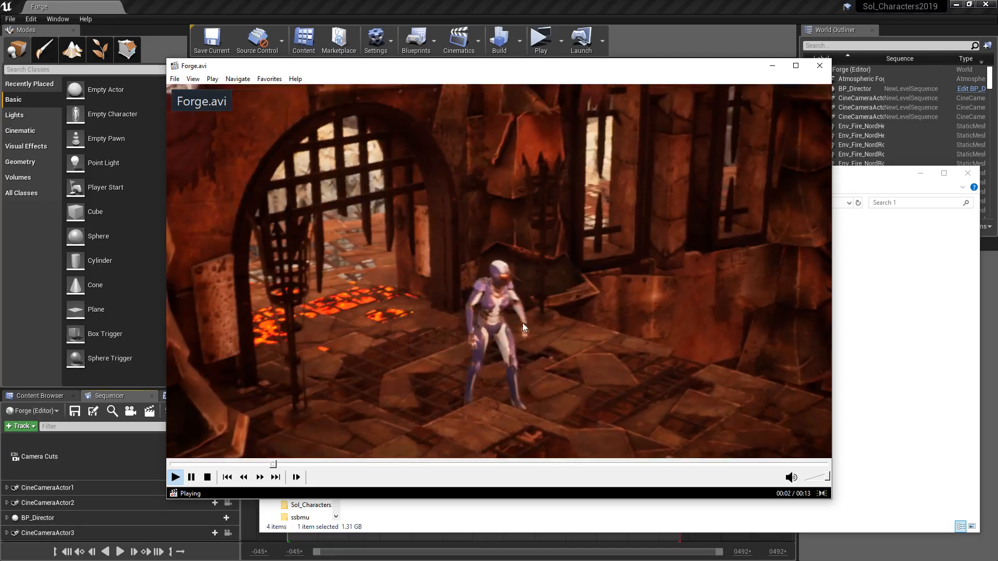
click(819, 66)
double_click(366, 267)
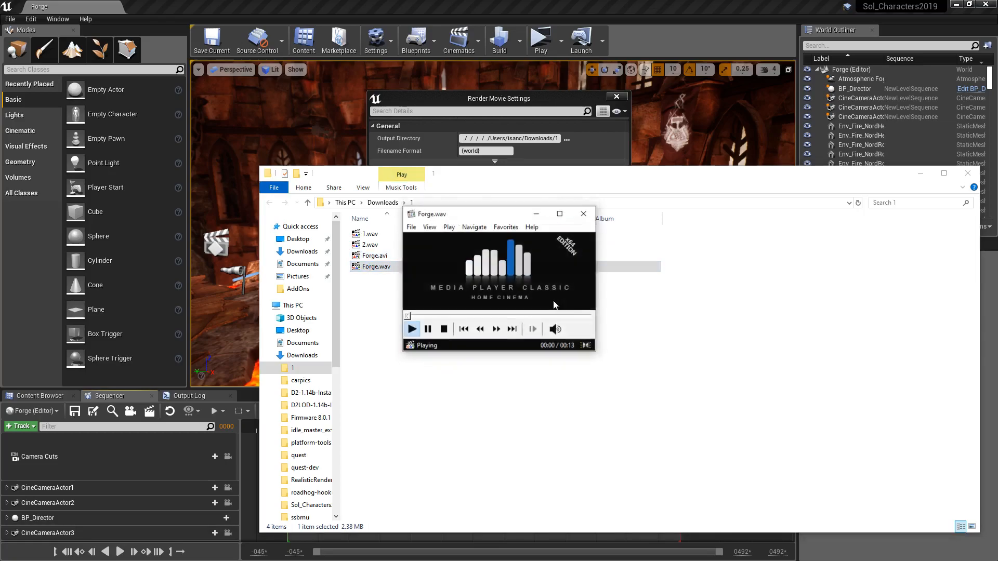
click(582, 215)
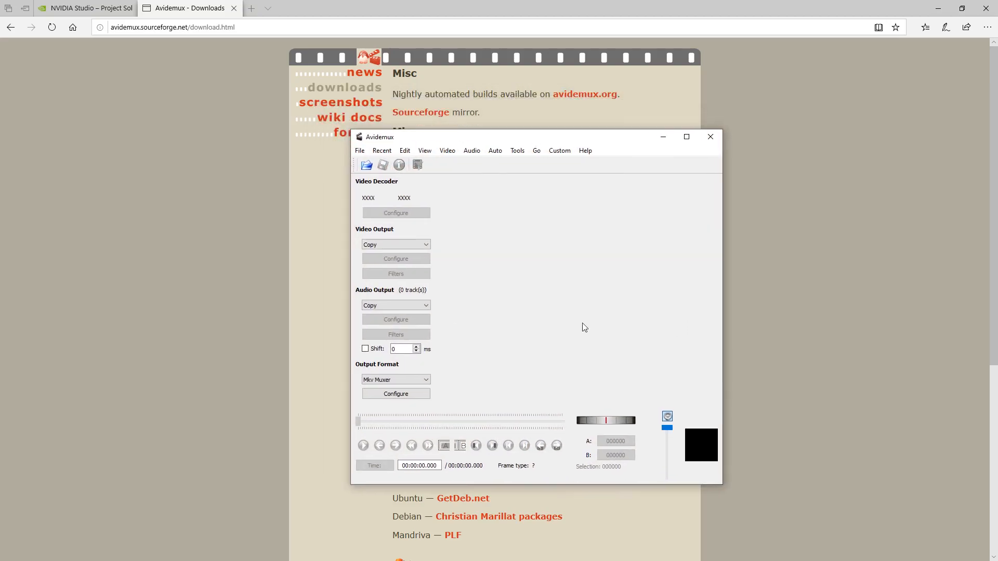
Step: Look through the Avidemux download page for the Windows builds and switch back to Avidemux
click(263, 230)
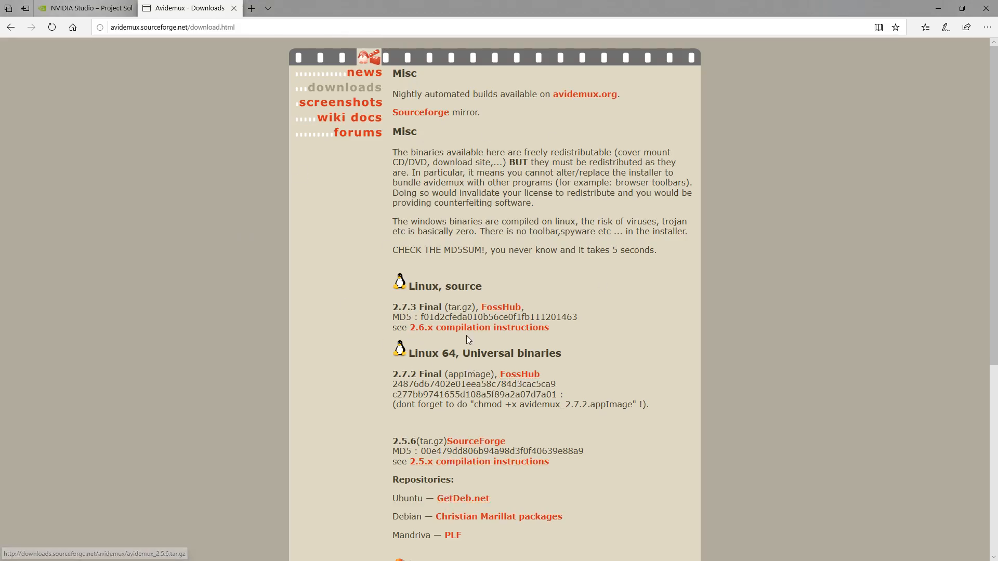
scroll(472, 323, down, 6)
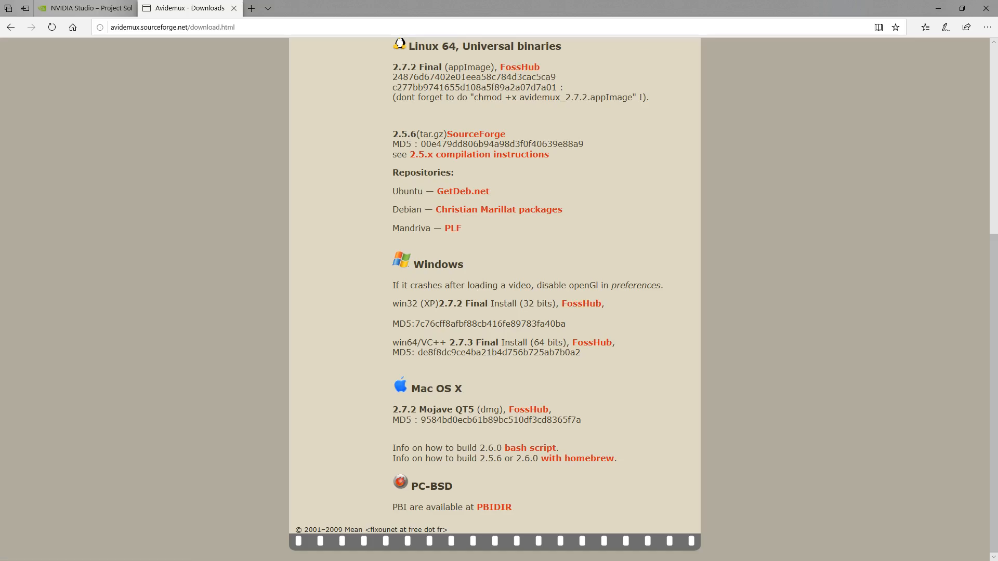
key(alt+Tab)
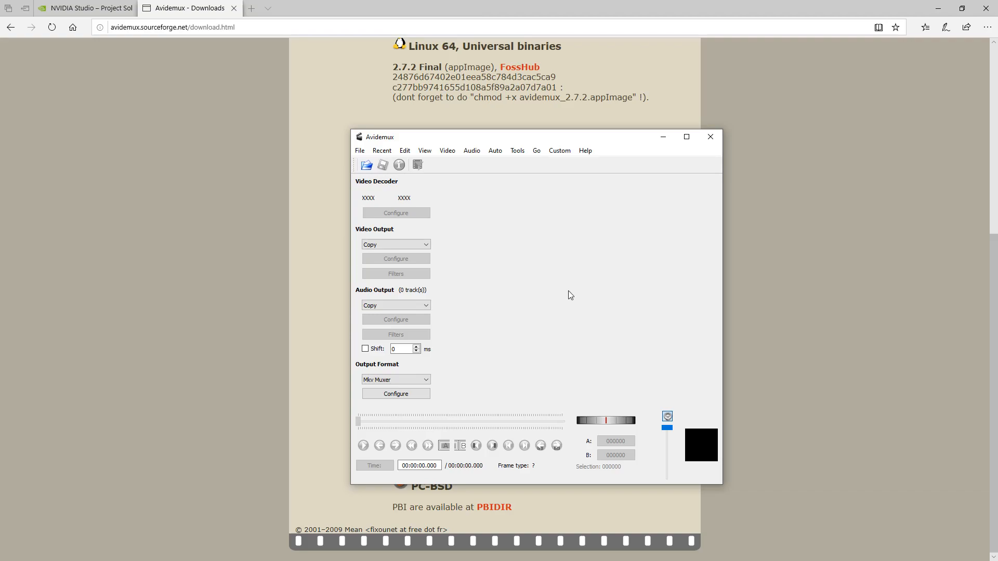
click(366, 165)
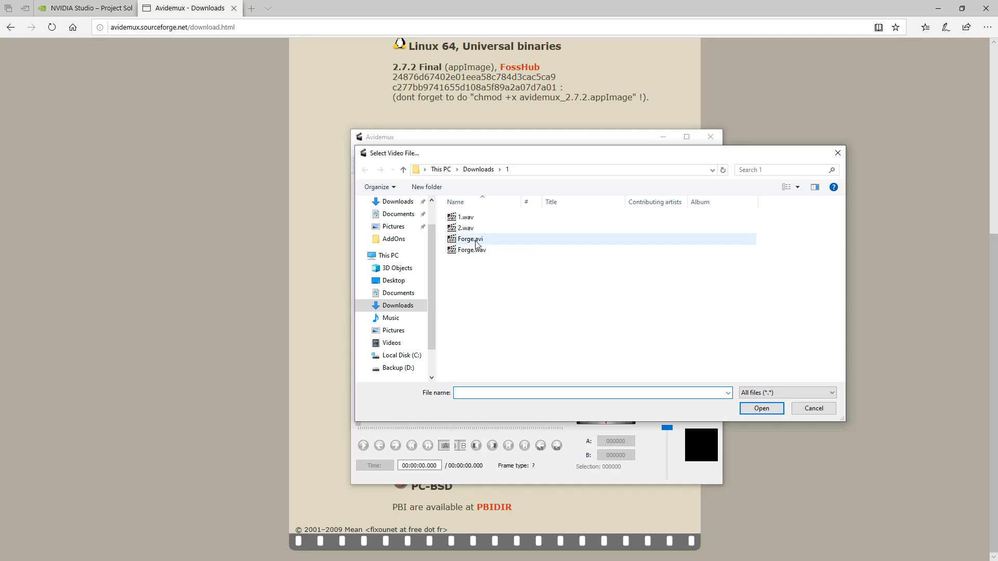
click(814, 408)
drag(532, 142, 519, 144)
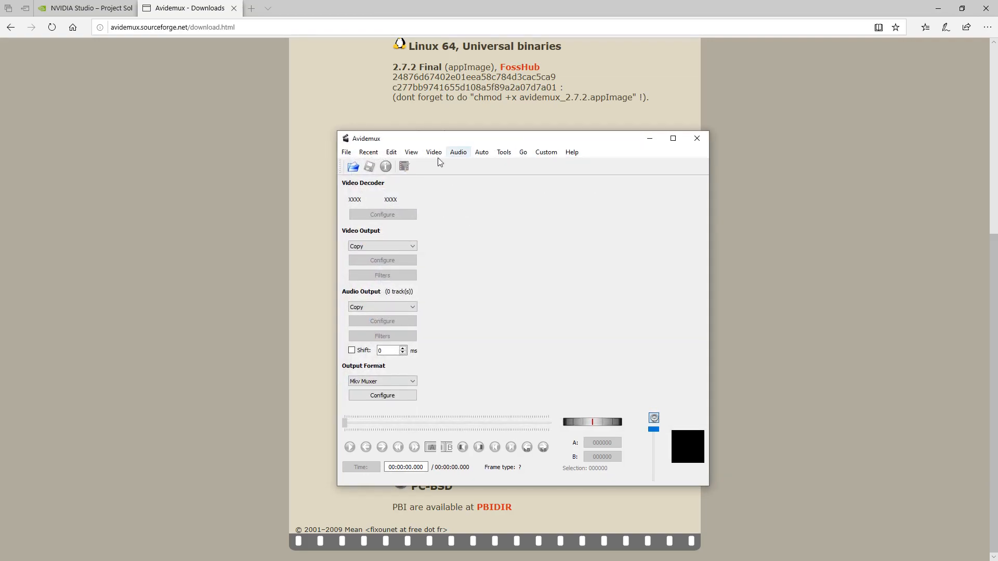
Step: Open Forge.avi from the Downloads\1 folder in Avidemux and scrub through the video
click(346, 152)
click(364, 163)
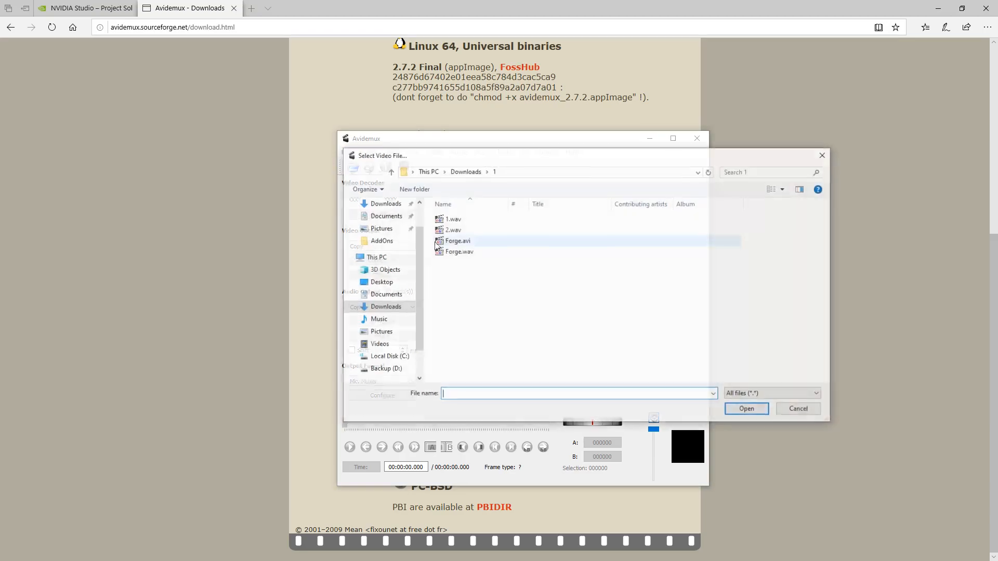
double_click(463, 246)
drag(546, 140, 323, 44)
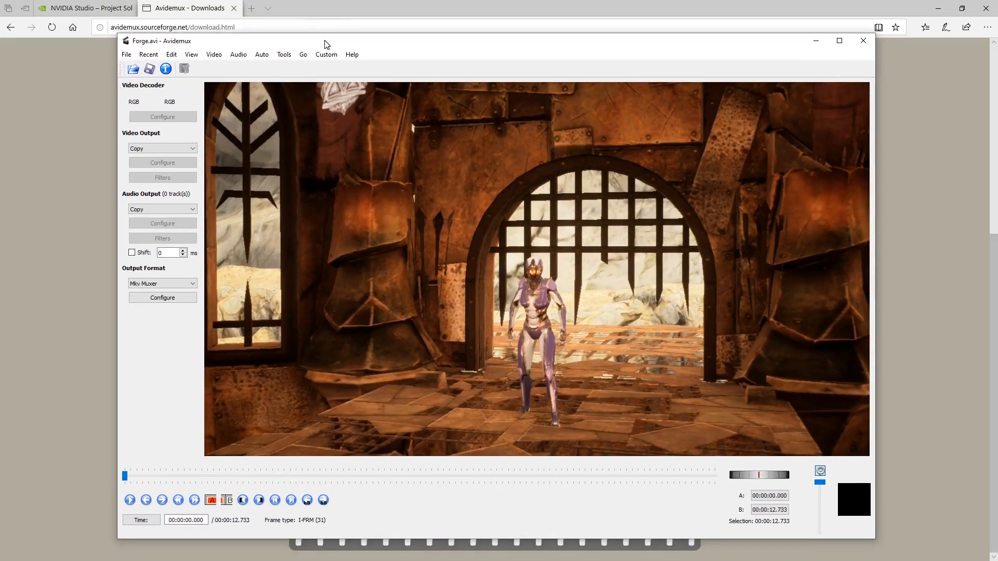
drag(126, 481, 323, 478)
click(304, 500)
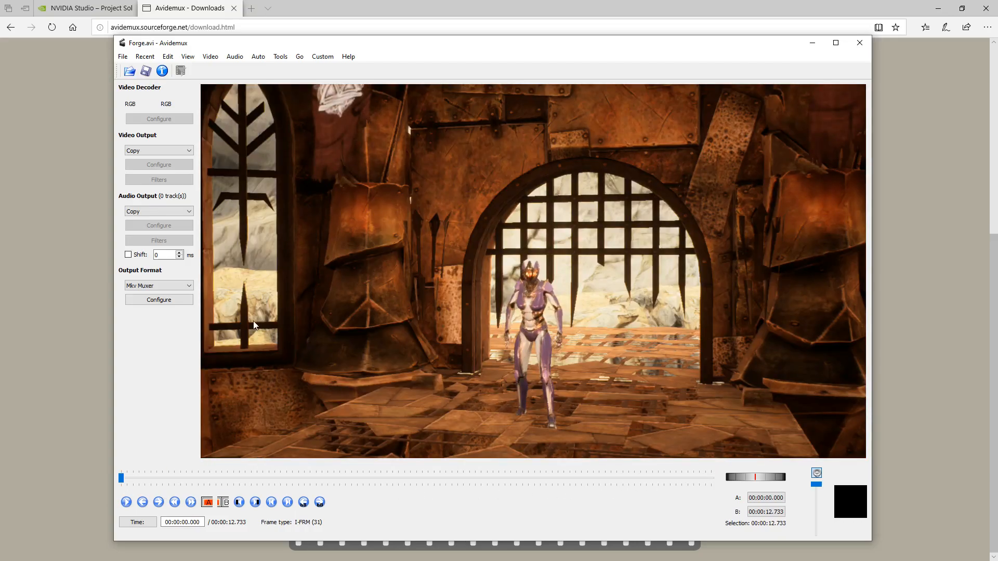
Step: Enable audio Track 1 and load Forge.wav from the Downloads\1 folder as its audio file
click(235, 56)
click(252, 68)
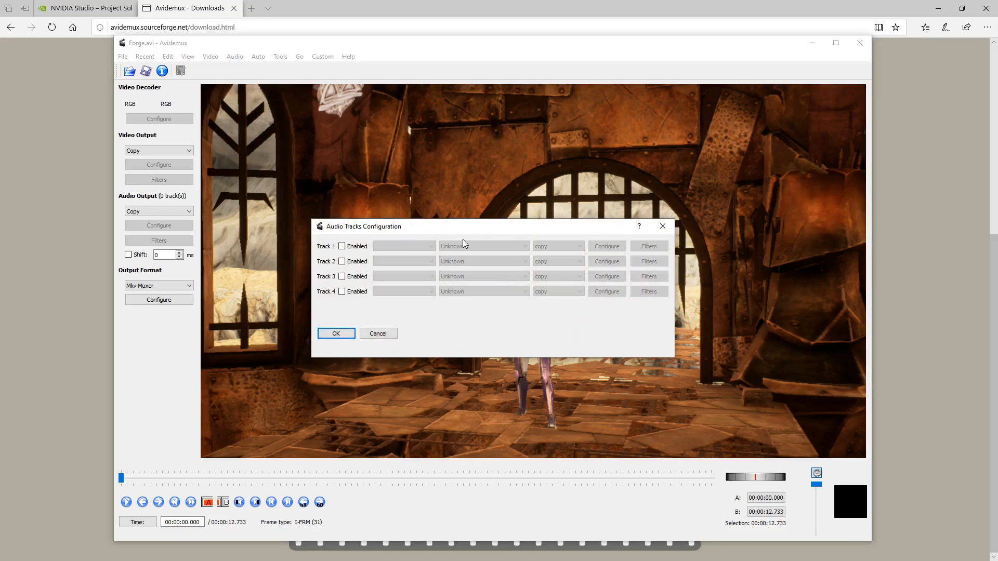
click(343, 247)
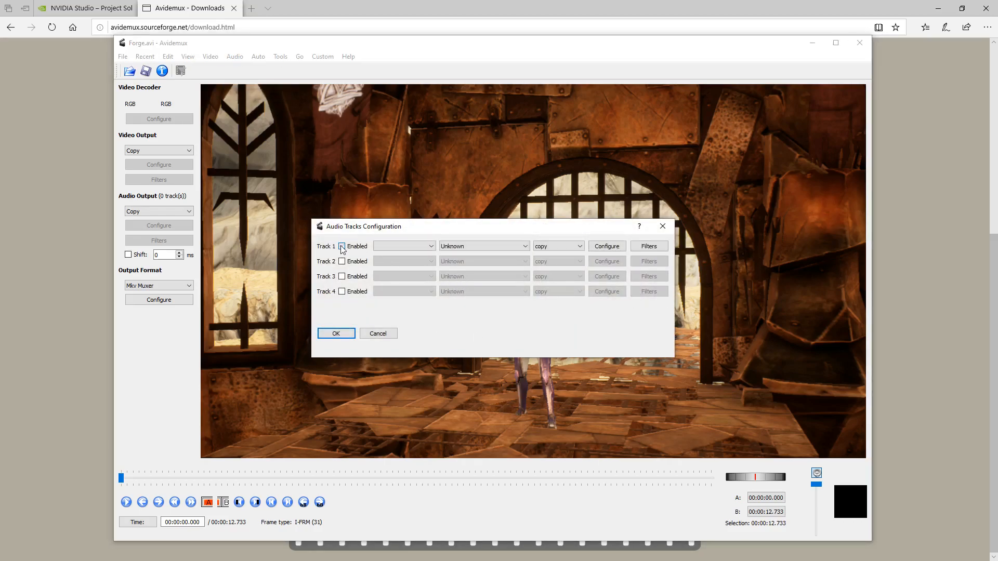
click(398, 246)
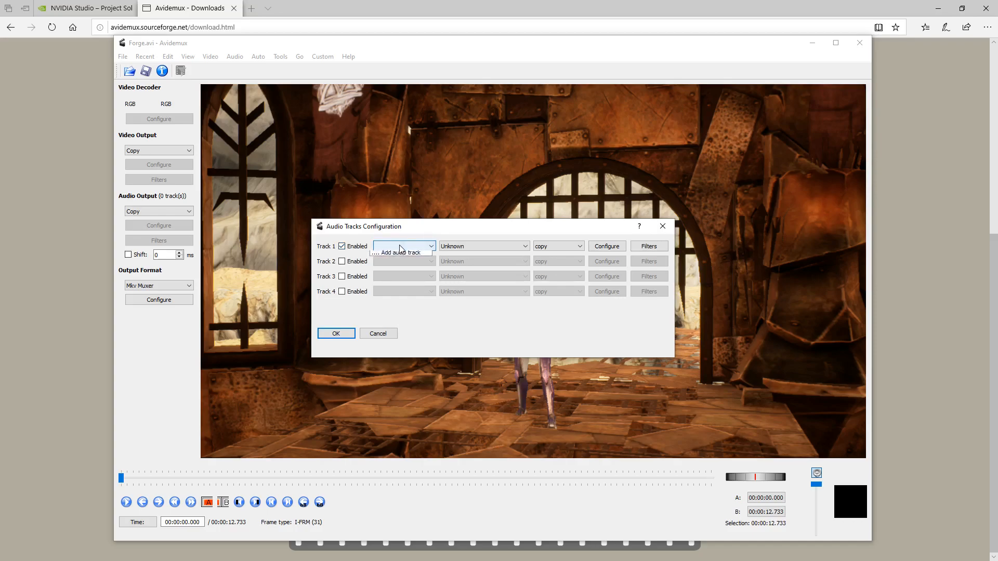
click(398, 253)
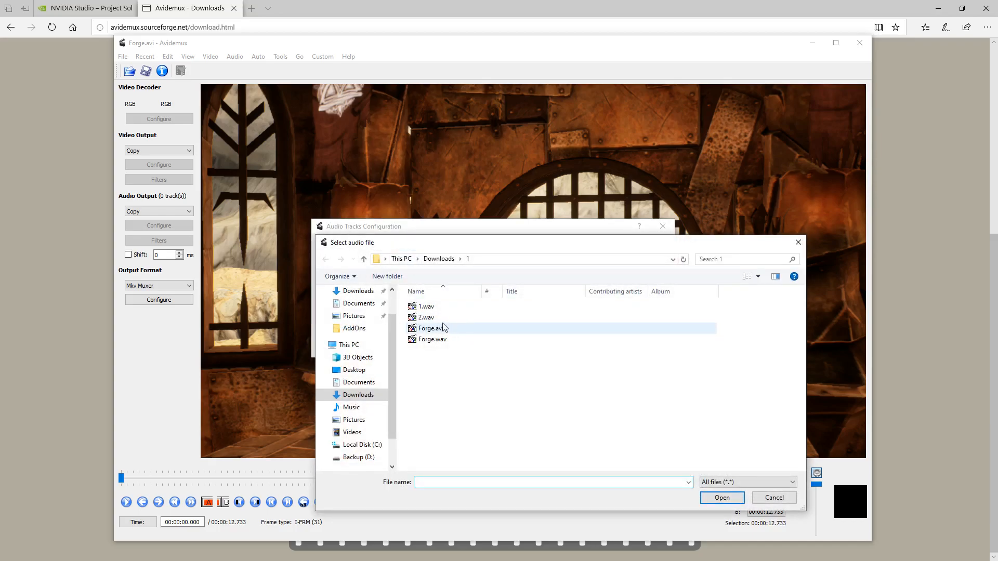
click(426, 340)
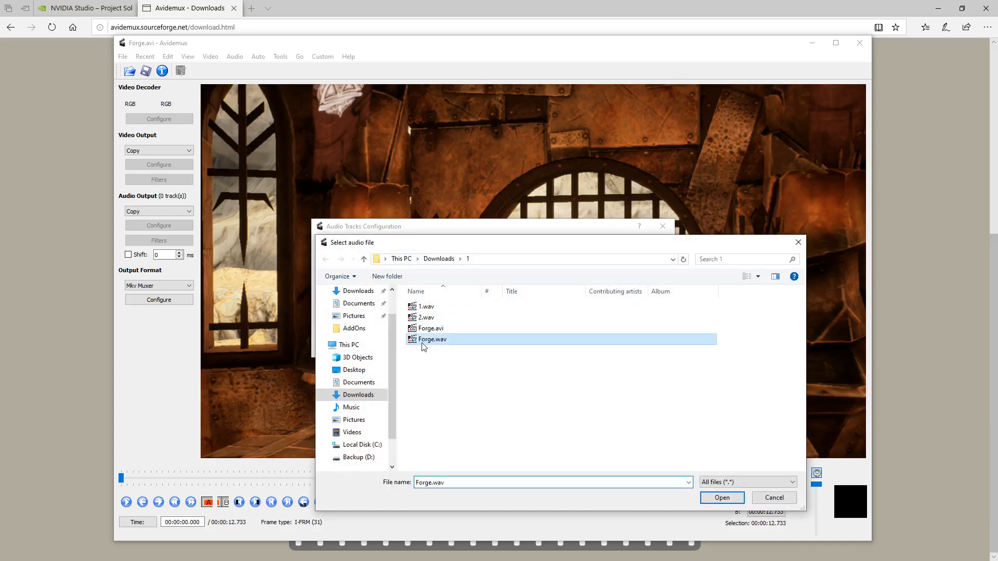
click(721, 499)
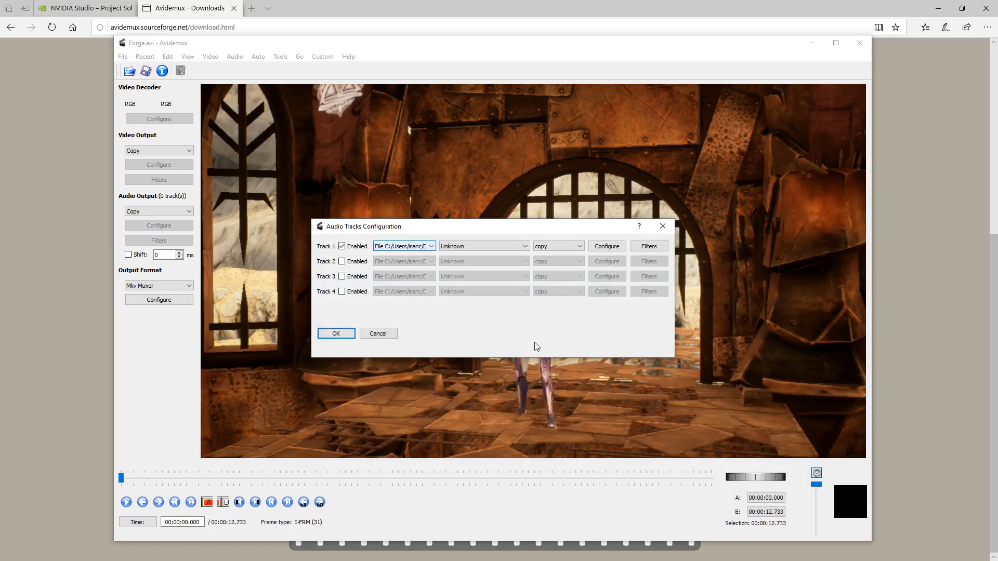
click(337, 335)
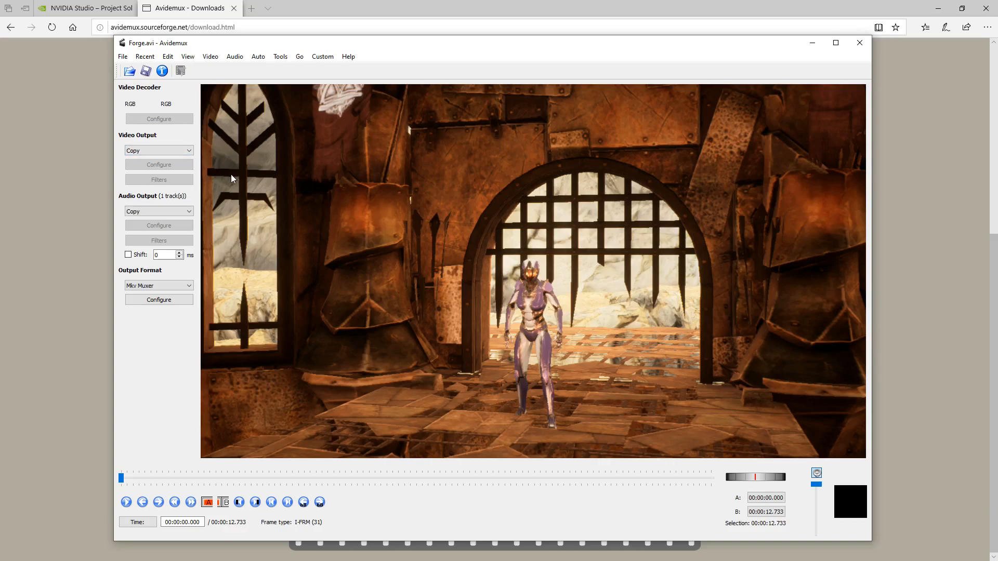
Step: Set the video output codec to Mpeg4 AVC (x264) and the audio output codec to AAC (lav)
click(145, 151)
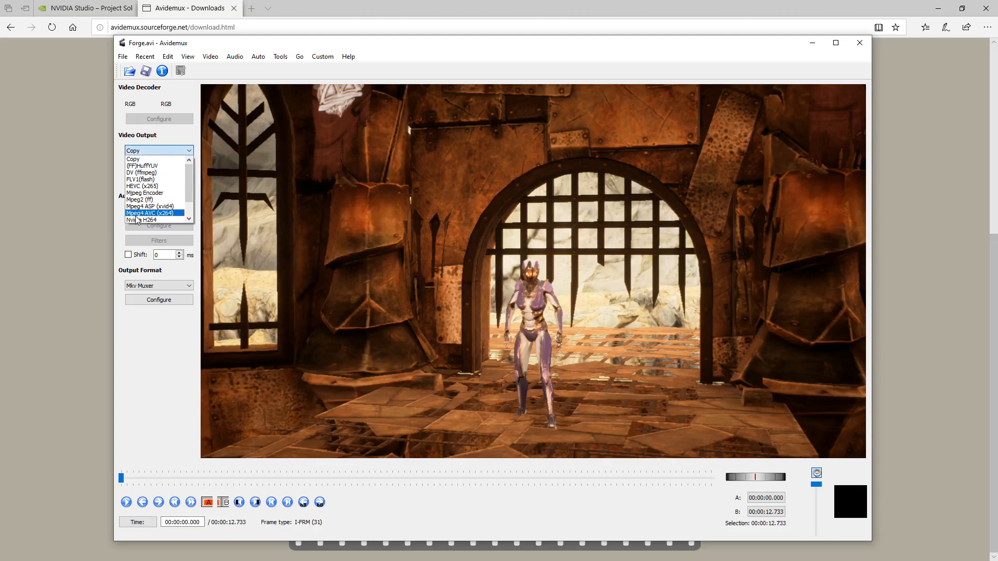
click(168, 214)
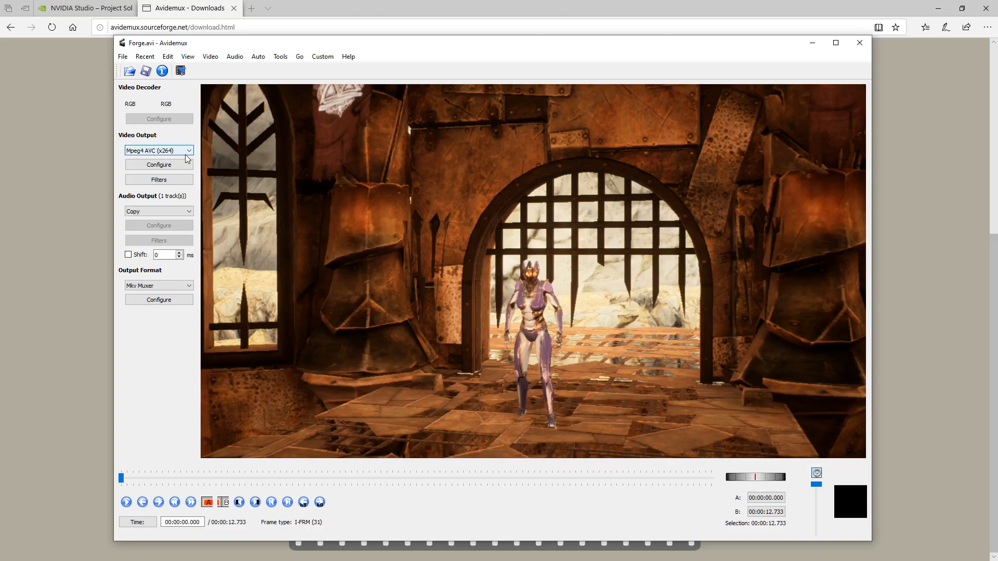
click(159, 211)
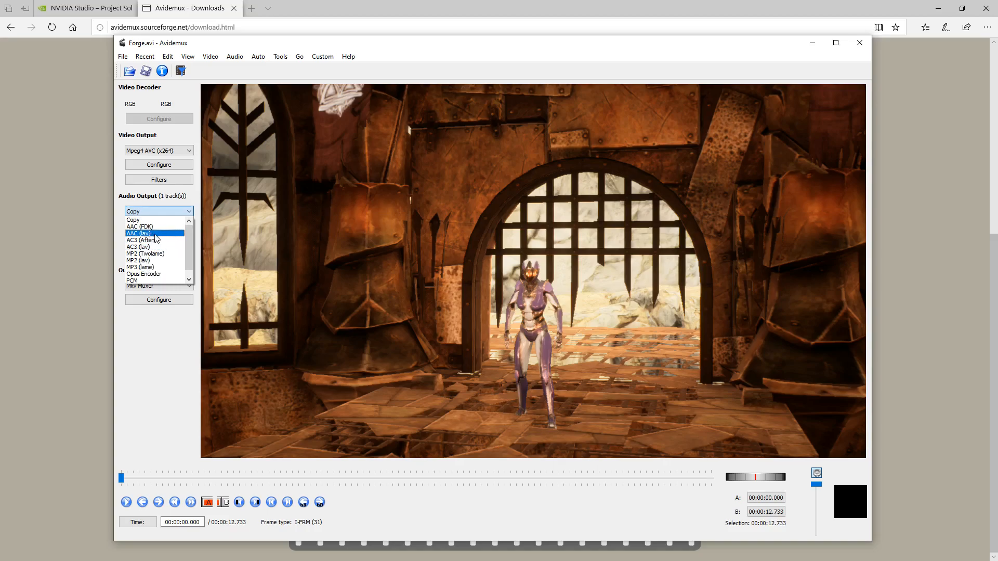
click(164, 234)
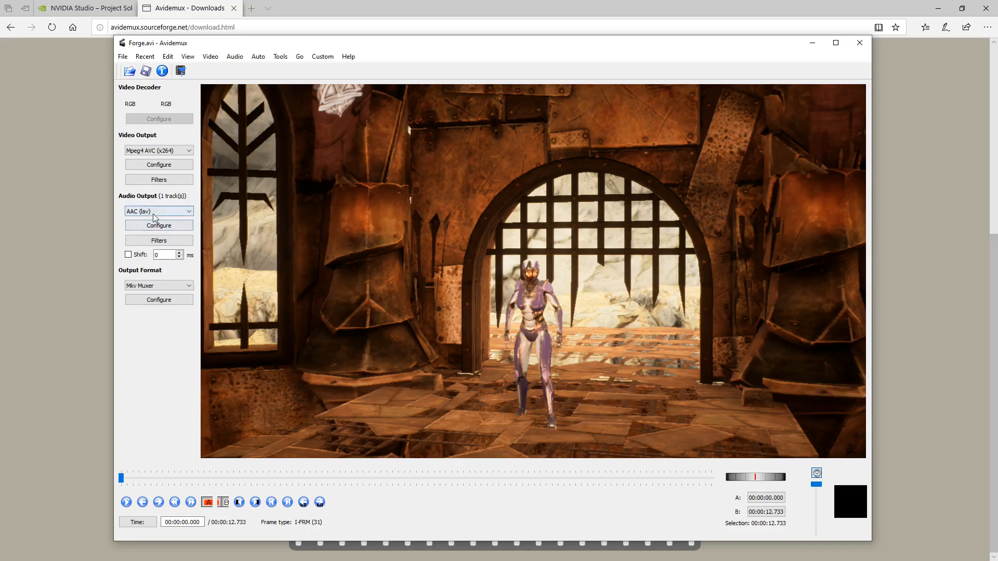
click(155, 215)
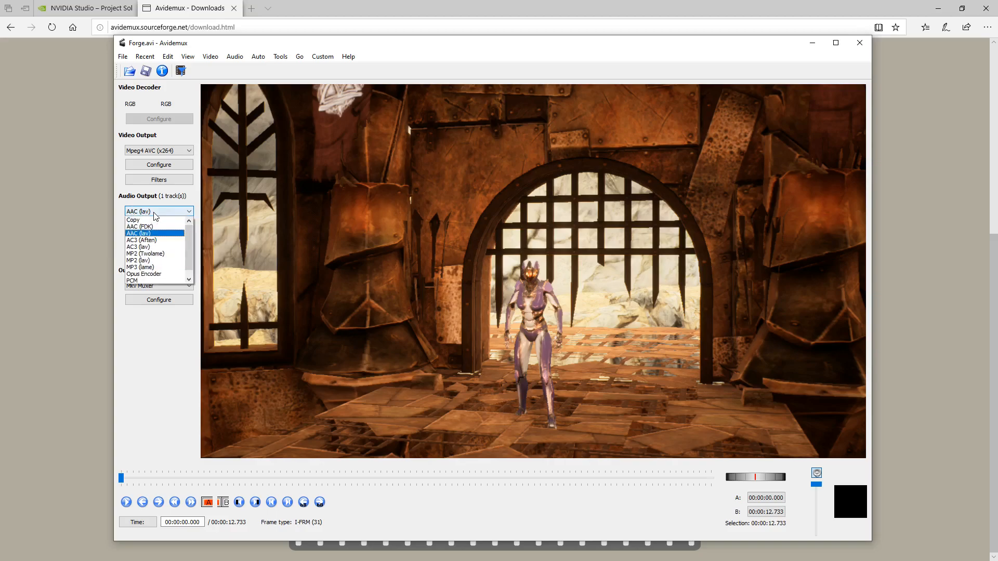
click(155, 214)
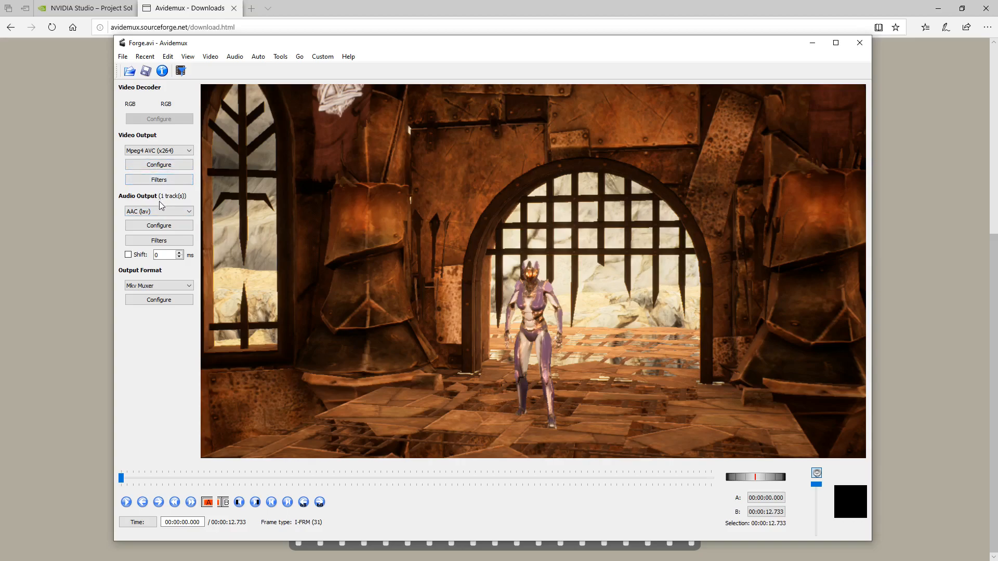
Step: Set the output format to MP4 Muxer
click(154, 285)
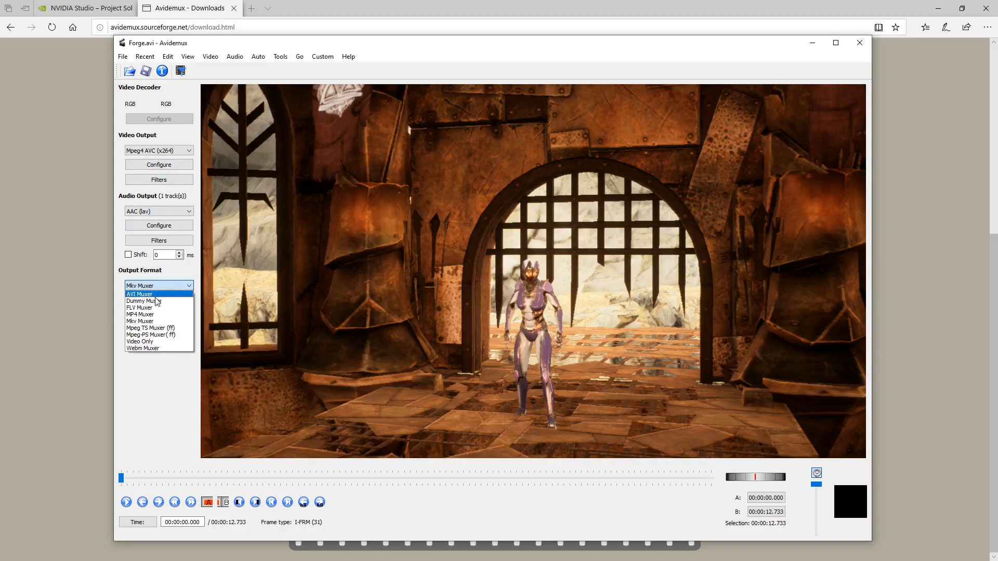
click(155, 314)
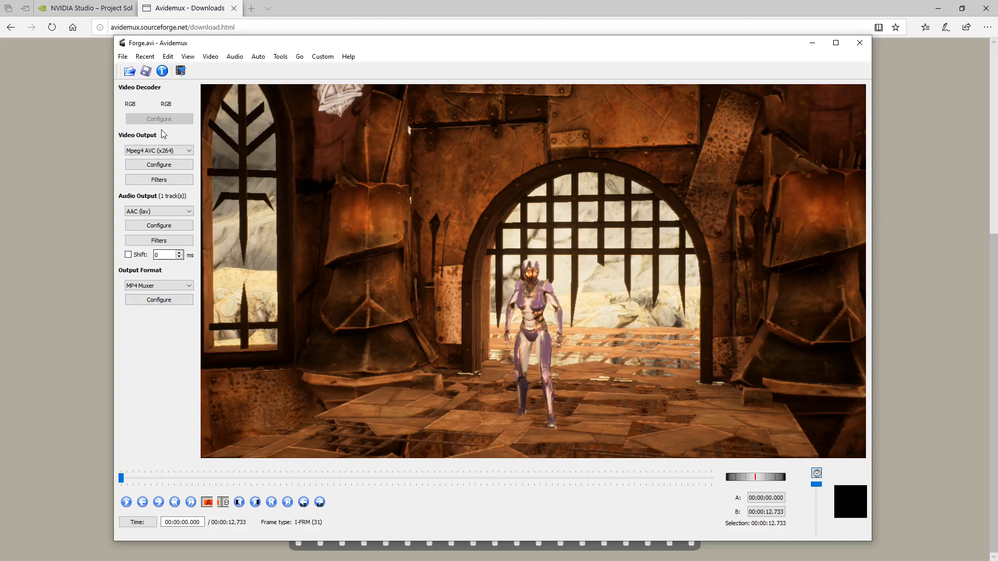
Step: Review the x264 encoder's configuration pages, shift the constant rate factor toward high quality, and accept the settings
click(159, 165)
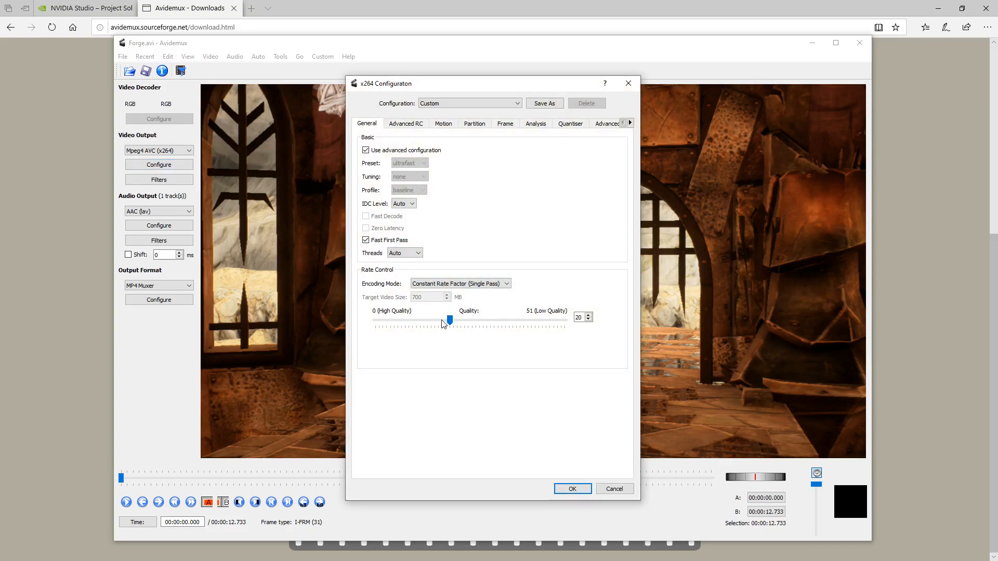
click(471, 124)
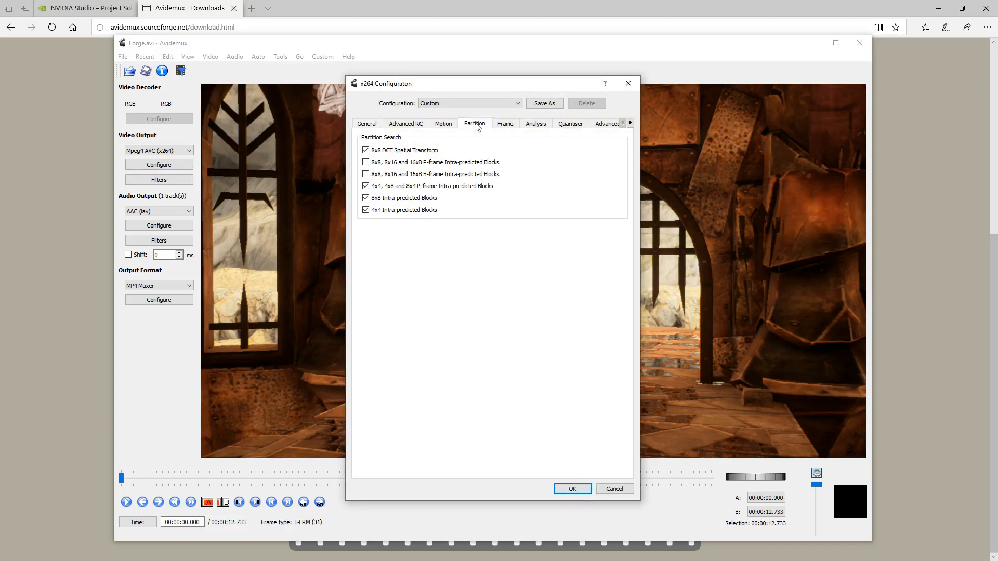
click(506, 126)
click(533, 126)
click(422, 126)
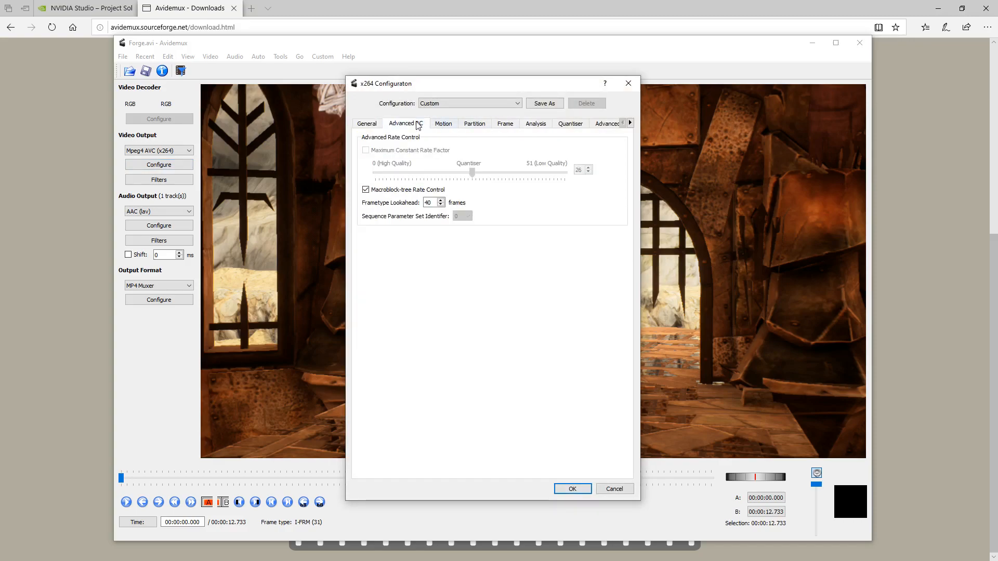
click(444, 126)
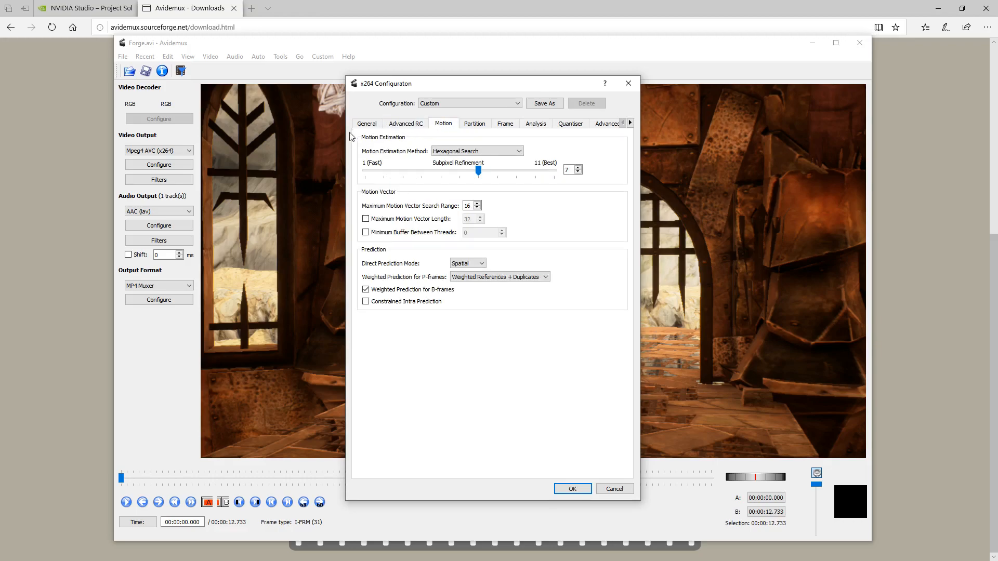
click(366, 125)
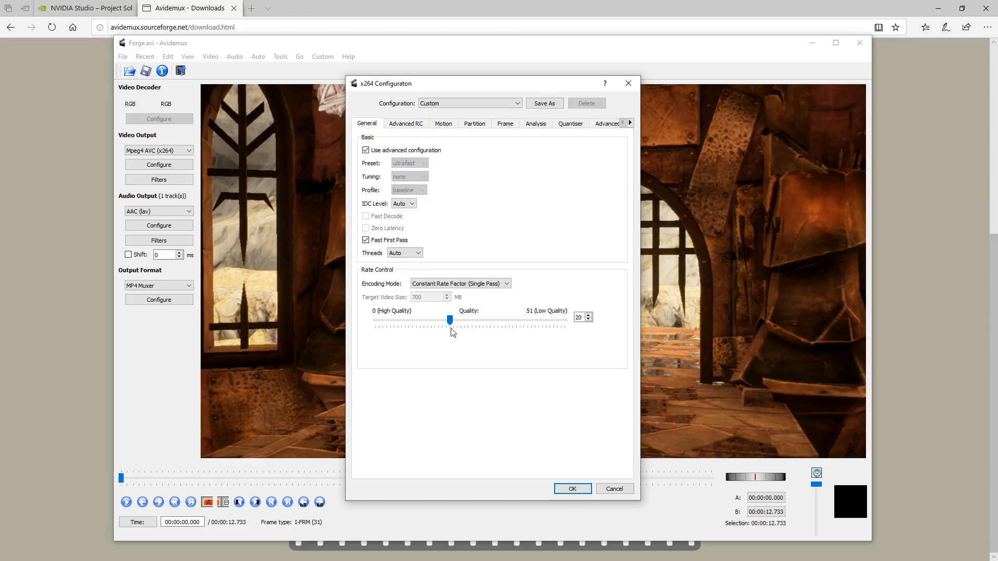
drag(420, 325, 408, 323)
click(572, 489)
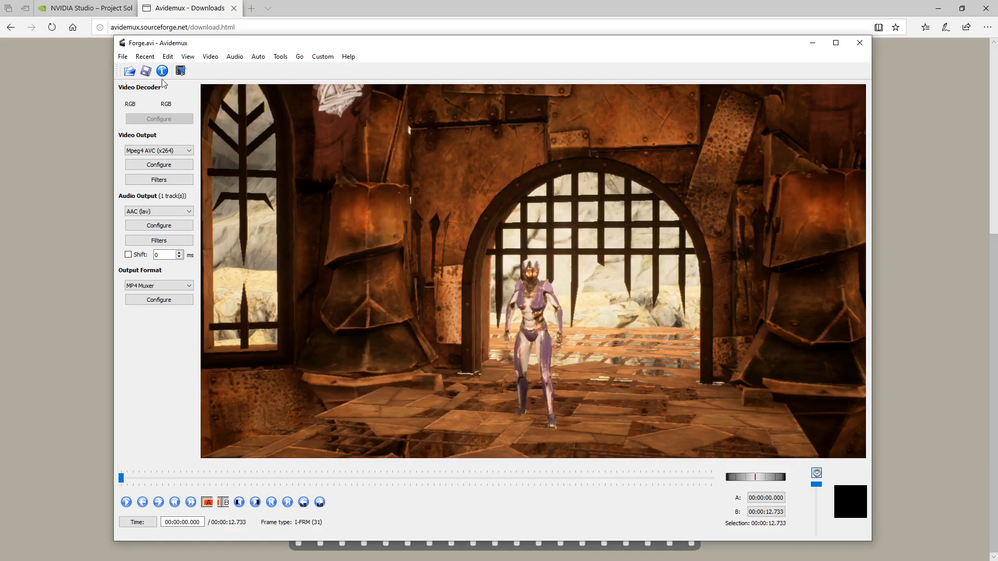
Step: Save the combined video as Forge.mp4 in the Downloads\1 folder and dismiss the finished encoding dialog
click(145, 71)
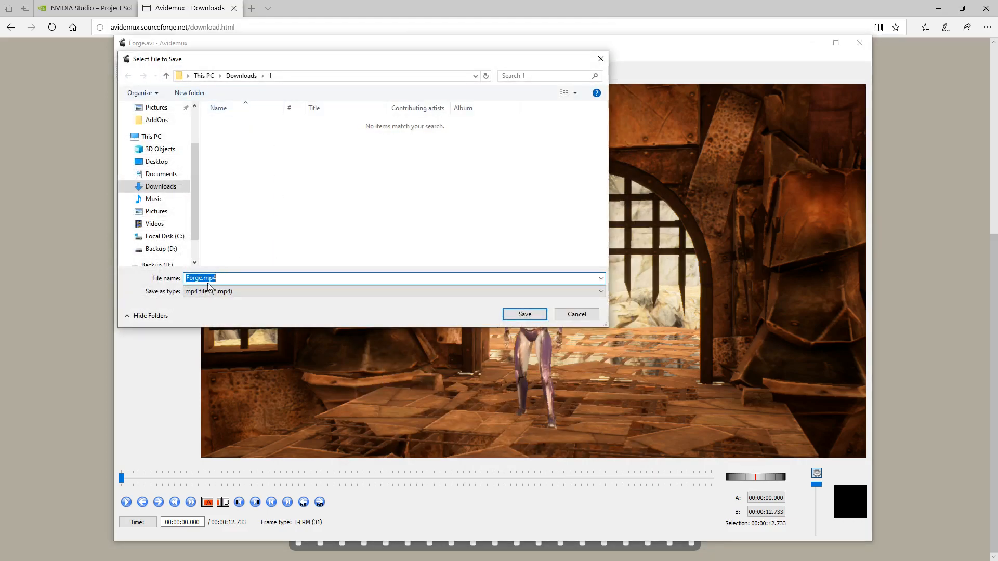
click(523, 313)
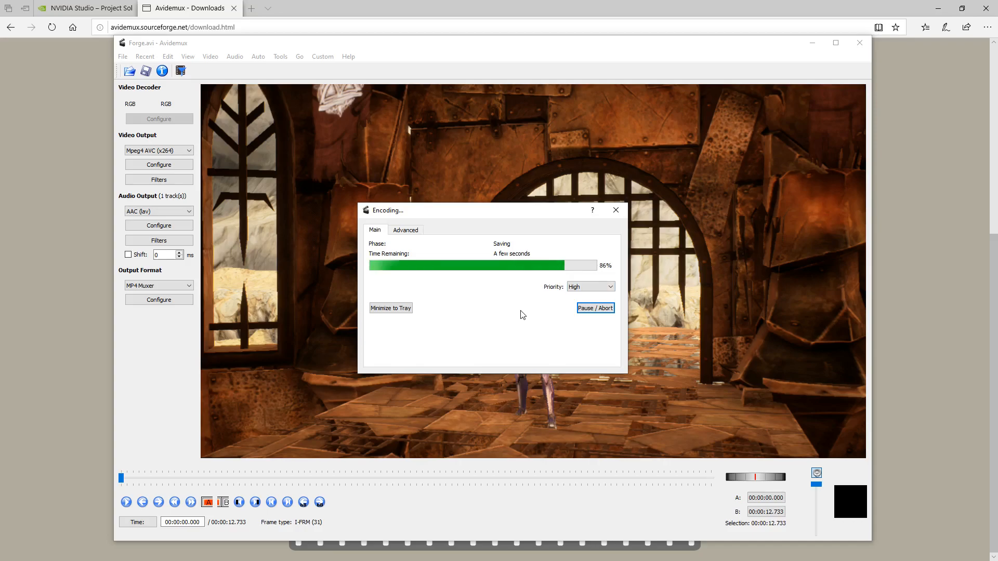
click(546, 314)
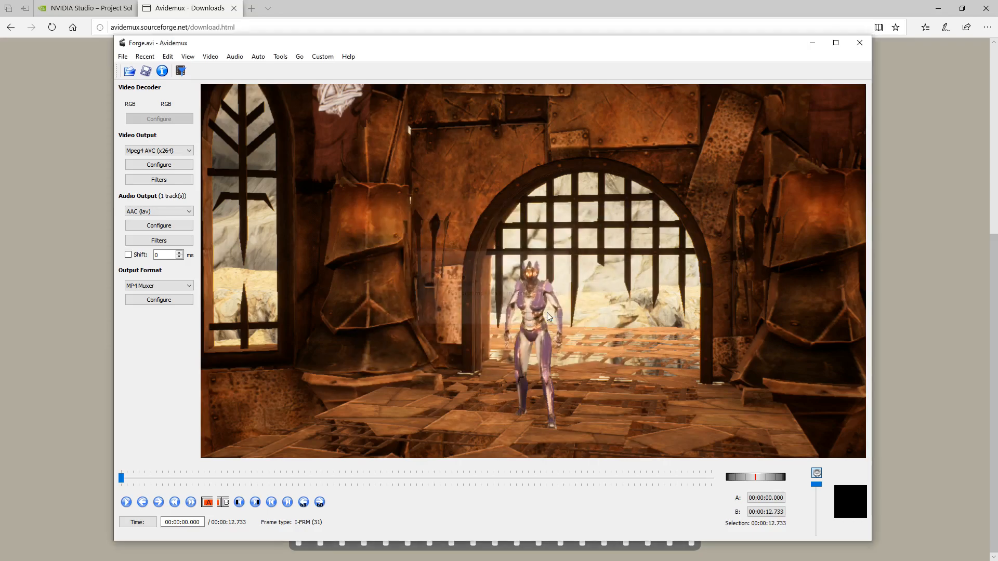
Step: Switch to the Downloads\1 folder in File Explorer, play Forge.mp4 to check its picture and sound, and close the player
key(alt+Tab)
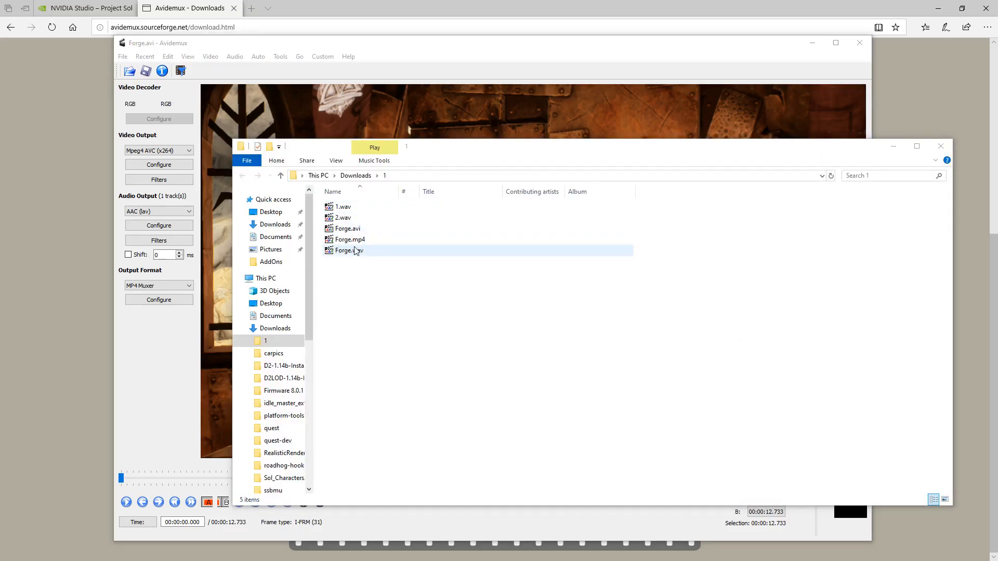
double_click(350, 242)
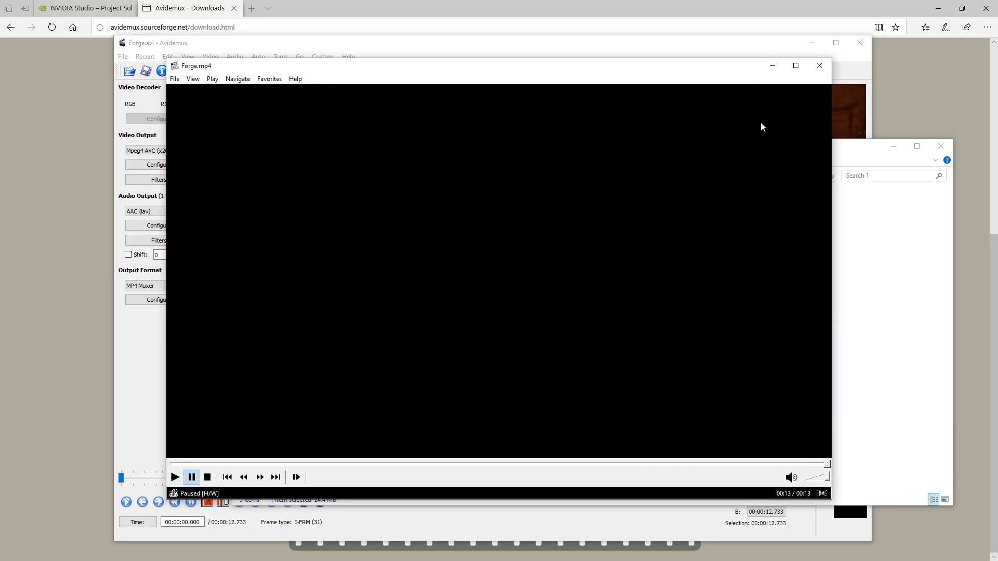
click(820, 65)
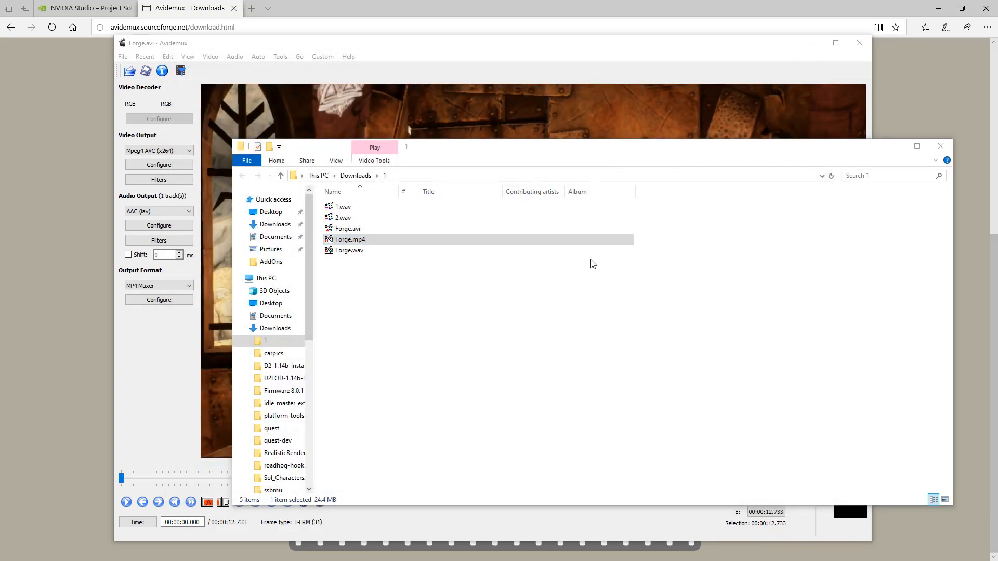
Step: Compare the file sizes of Forge.avi, Forge.wav and Forge.mp4 in the folder
click(353, 230)
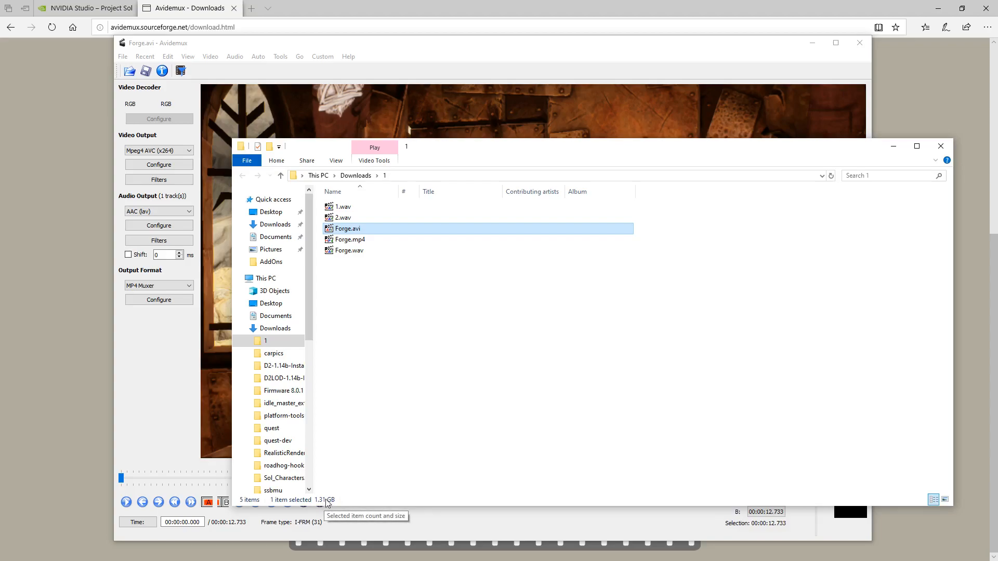
click(370, 250)
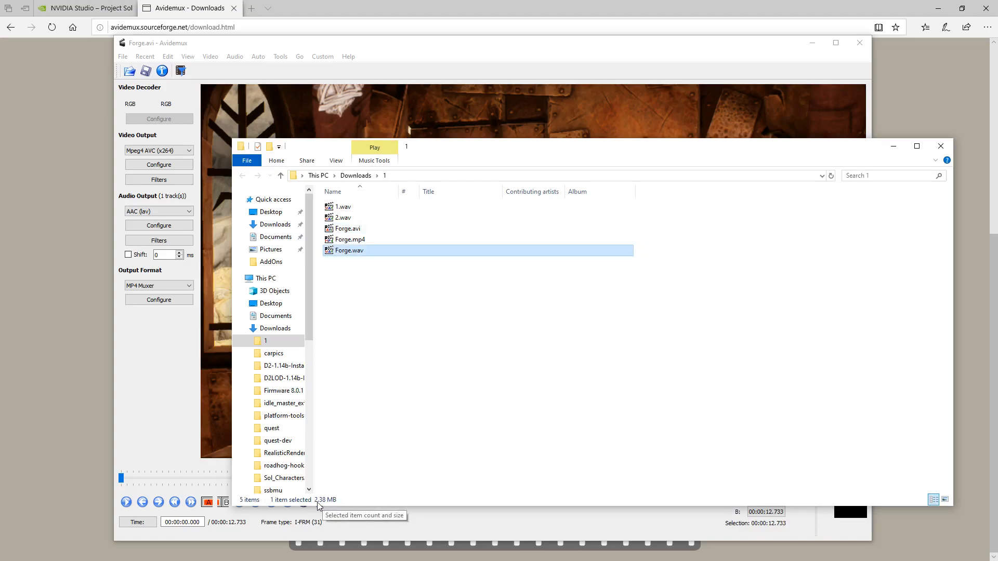
key(Up)
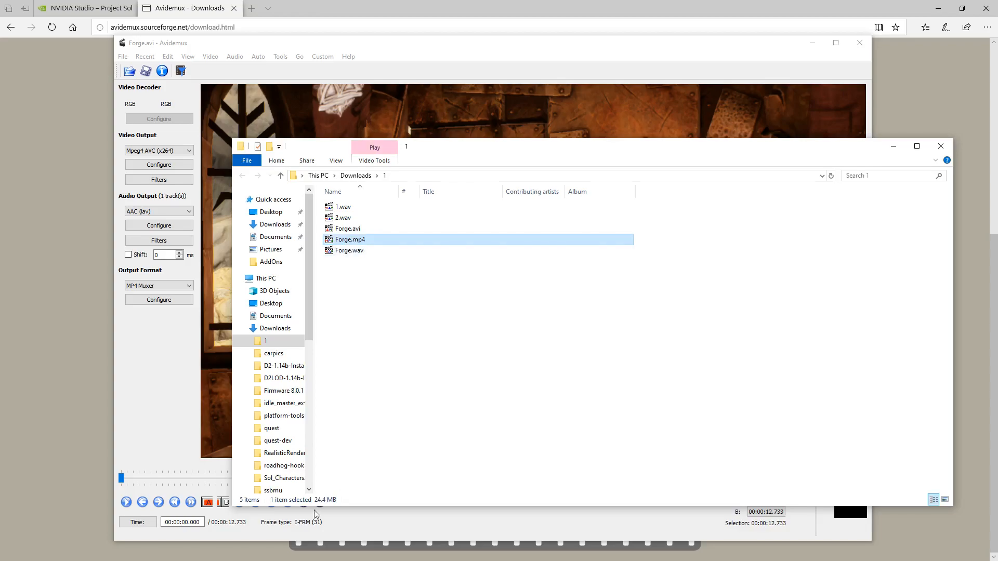